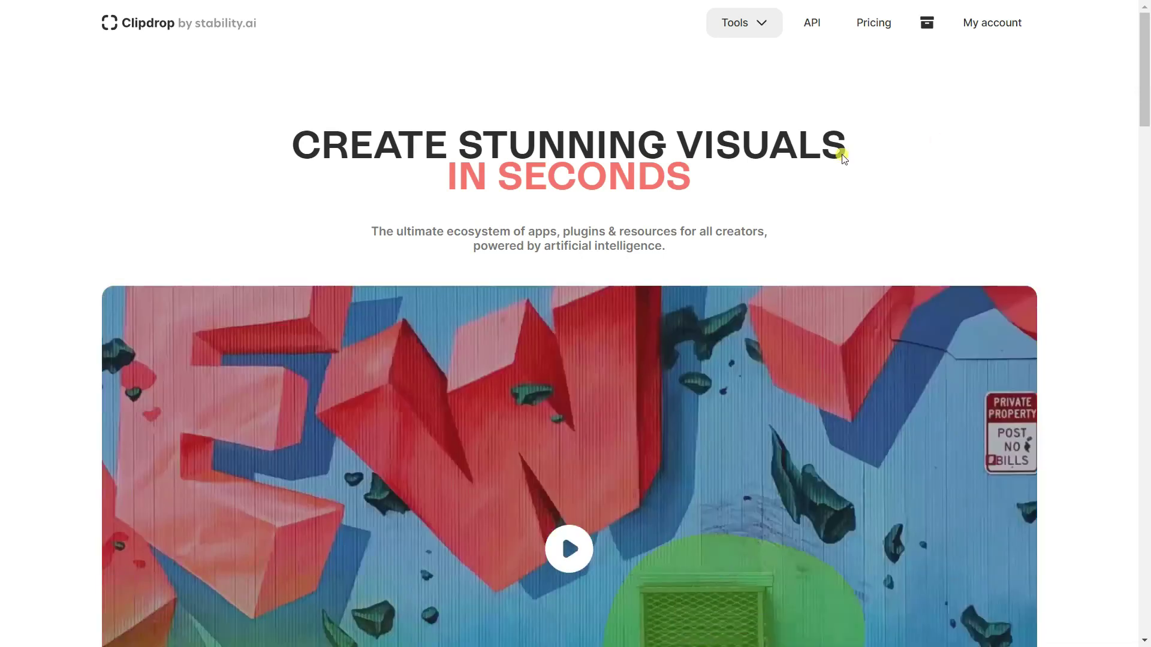
Scroll down to the TOOLS grid, browse the tool cards, and open Stable Diffusion XL
{"action": "scroll", "coordinate": [835, 171], "scroll_direction": "down", "scroll_amount": 7}
{"action": "scroll", "coordinate": [762, 197], "scroll_direction": "down", "scroll_amount": 5}
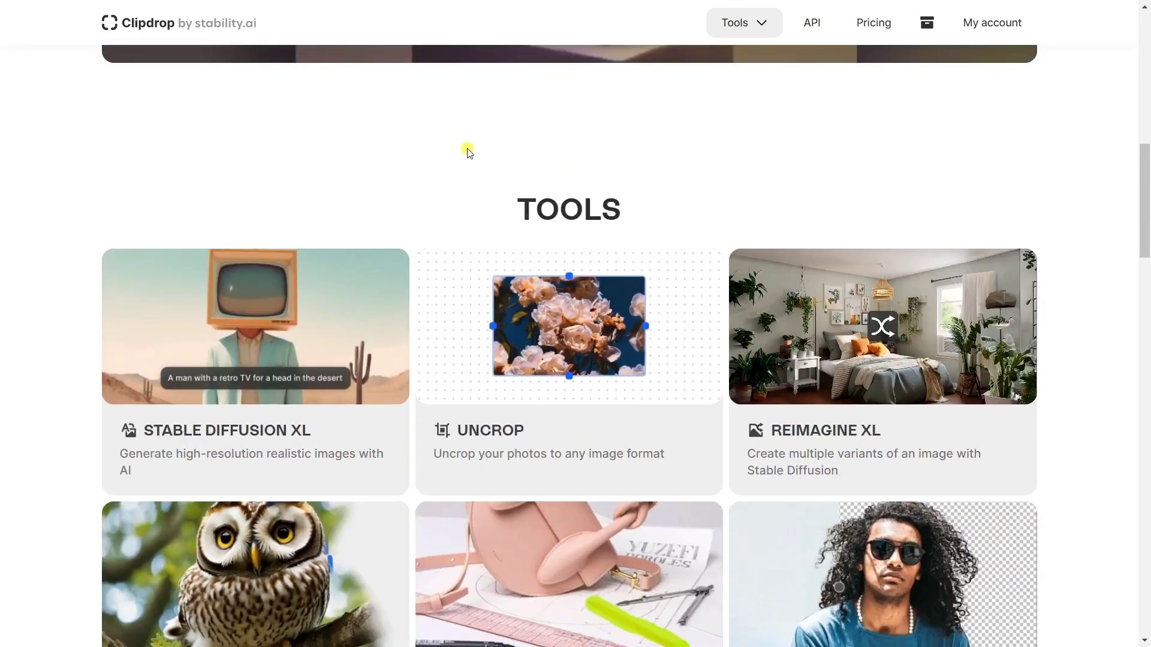
{"action": "scroll", "coordinate": [363, 144], "scroll_direction": "down", "scroll_amount": 3}
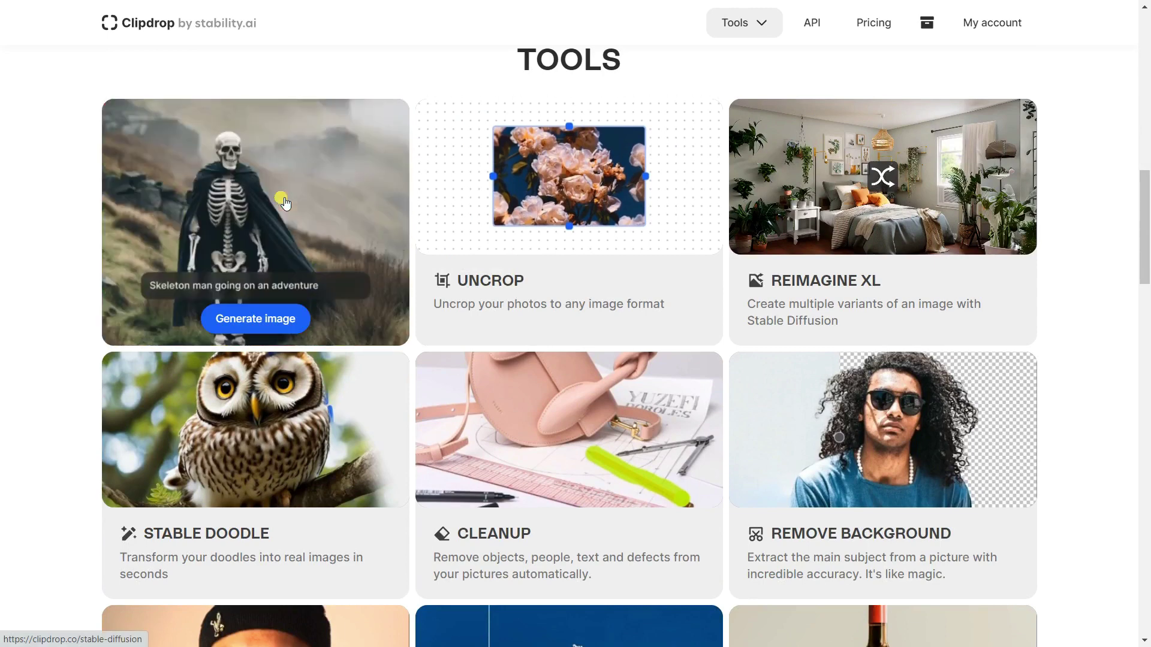
{"action": "scroll", "coordinate": [288, 198], "scroll_direction": "down", "scroll_amount": 3}
{"action": "scroll", "coordinate": [396, 208], "scroll_direction": "down", "scroll_amount": 4}
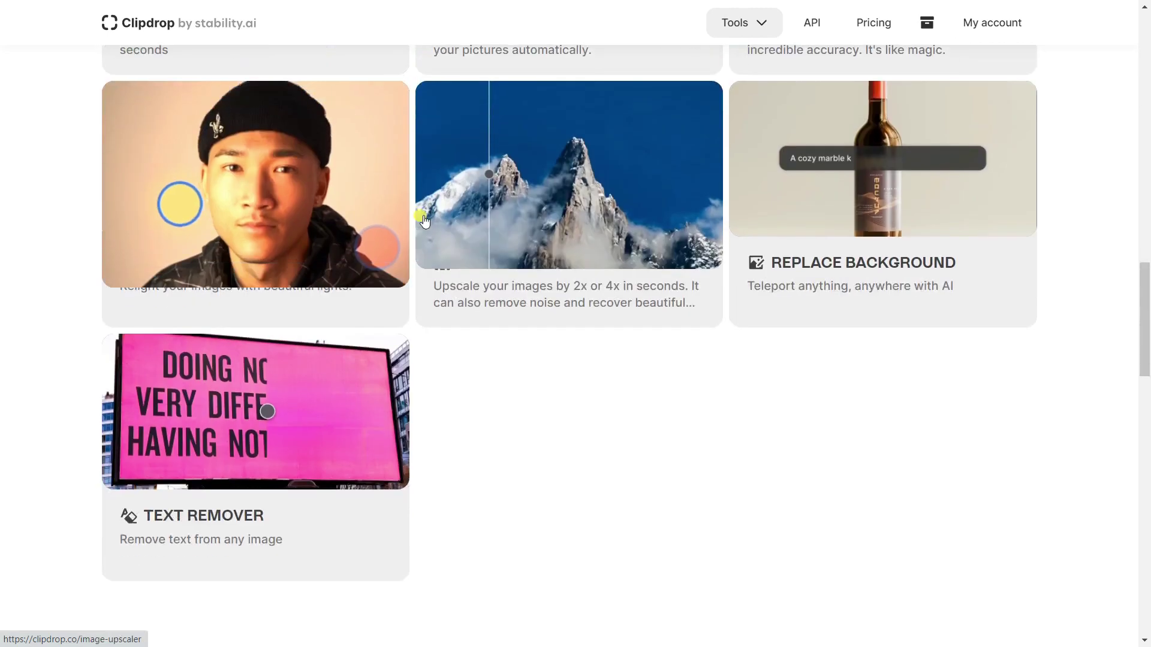
{"action": "scroll", "coordinate": [419, 217], "scroll_direction": "up", "scroll_amount": 9}
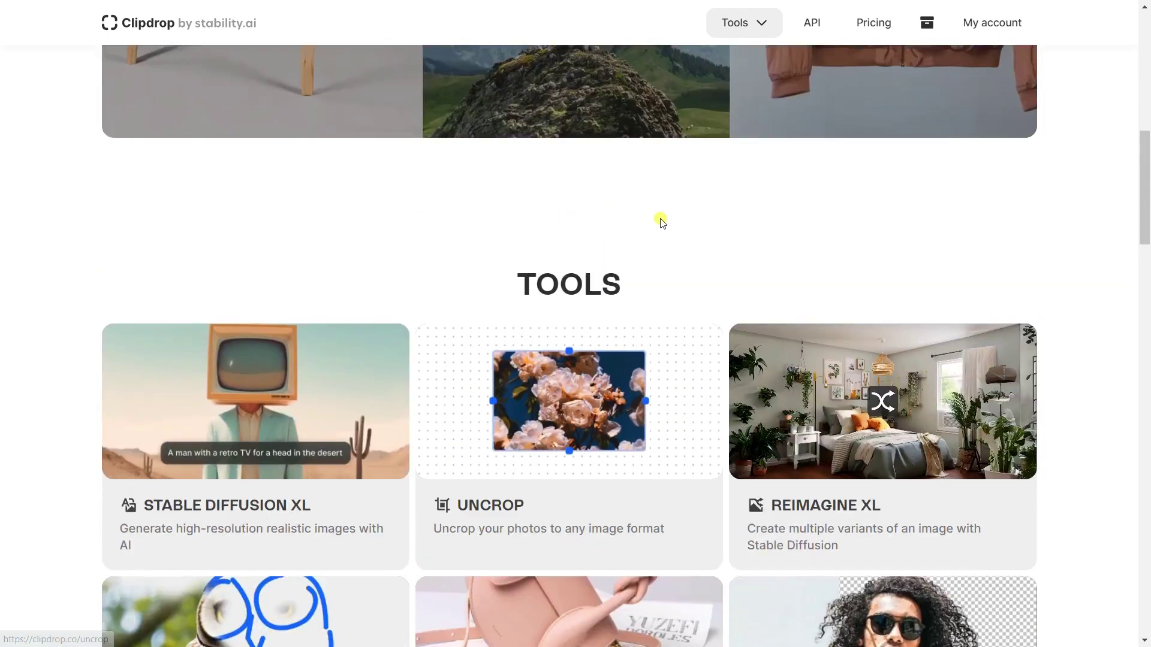
{"action": "scroll", "coordinate": [660, 221], "scroll_direction": "down", "scroll_amount": 9}
{"action": "scroll", "coordinate": [520, 227], "scroll_direction": "up", "scroll_amount": 1}
{"action": "scroll", "coordinate": [520, 228], "scroll_direction": "up", "scroll_amount": 15}
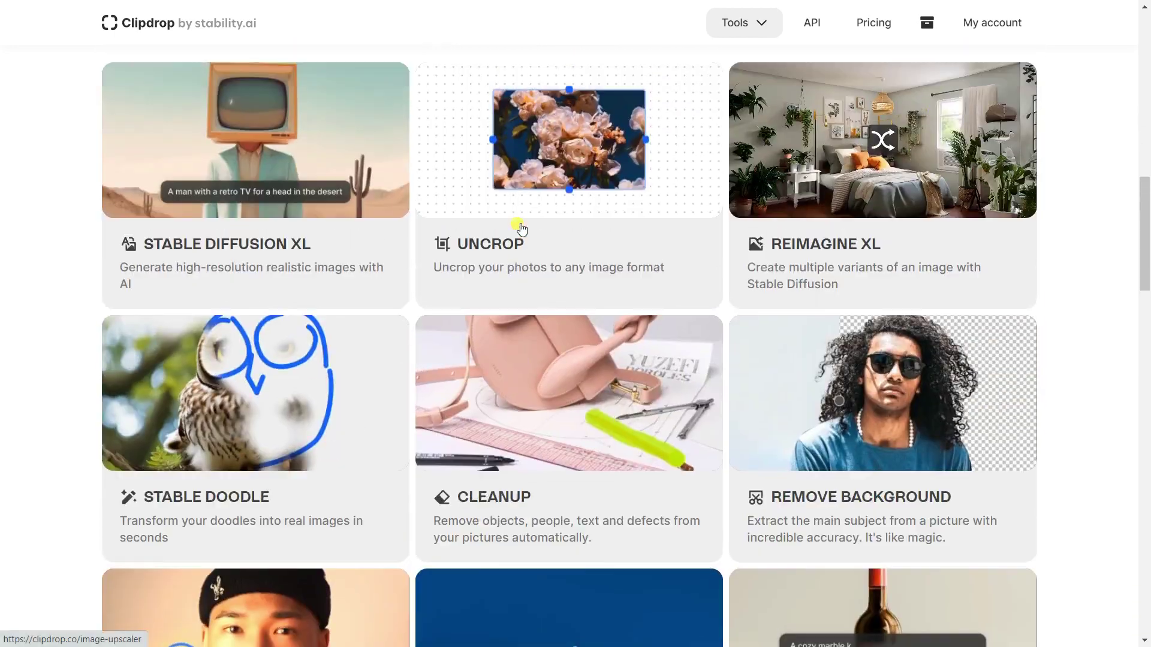
{"action": "scroll", "coordinate": [520, 228], "scroll_direction": "down", "scroll_amount": 7}
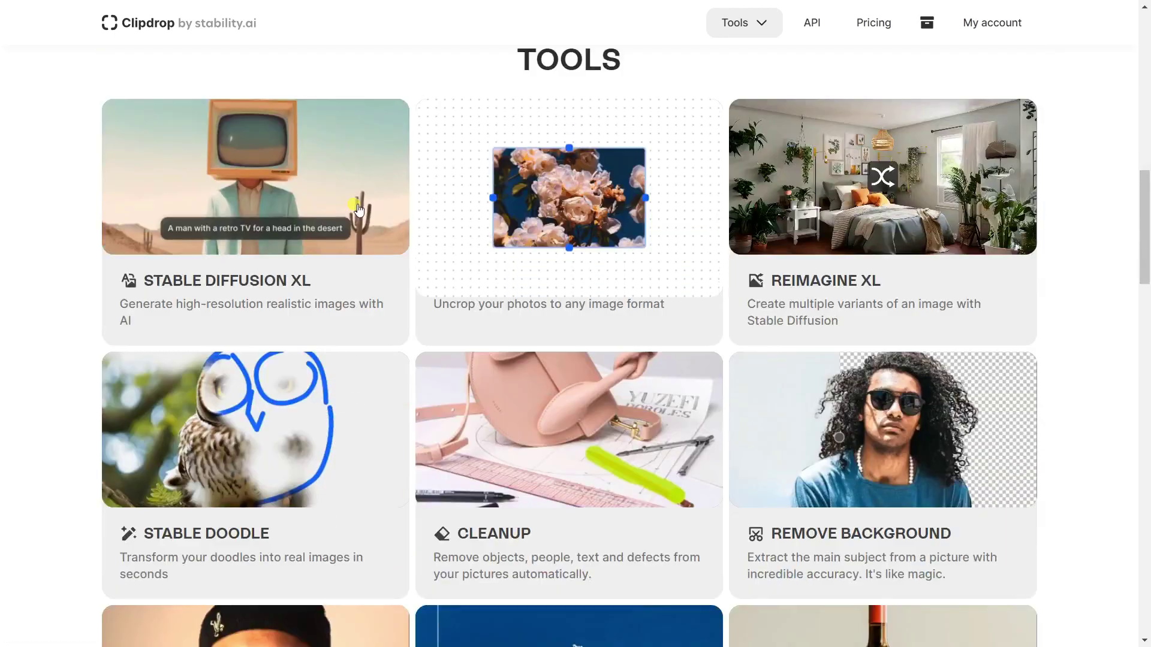
{"action": "left_click", "coordinate": [239, 208]}
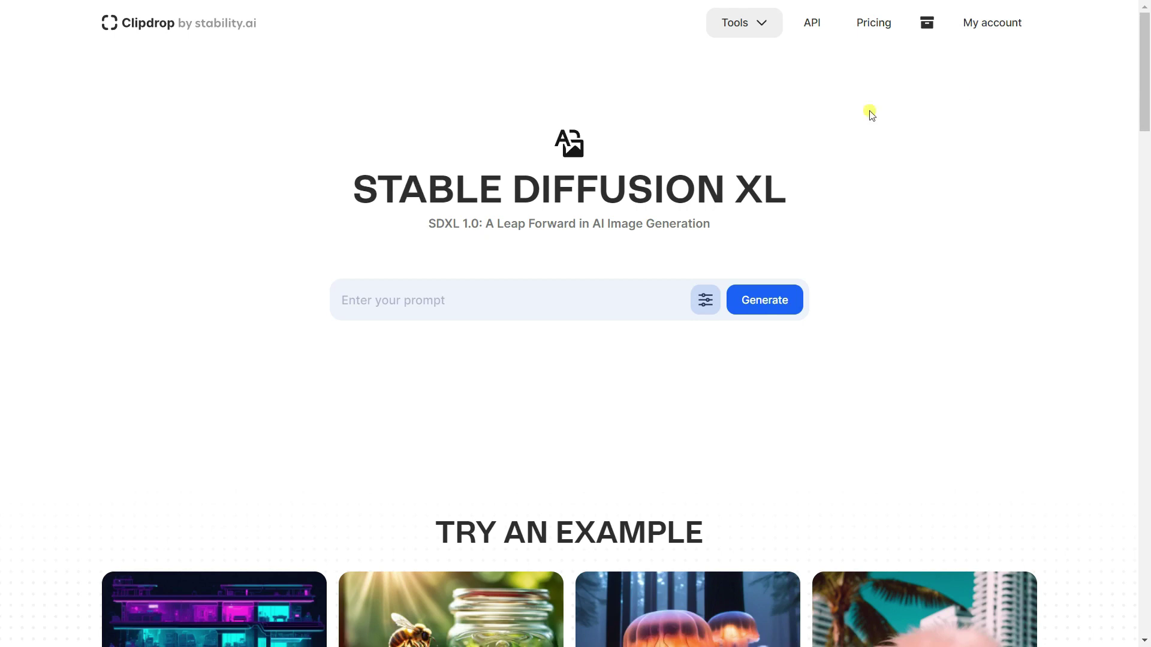
Set the image style to Photographic, keep Square (1:1) aspect ratio, and open the negative prompt field
{"action": "left_click", "coordinate": [705, 302]}
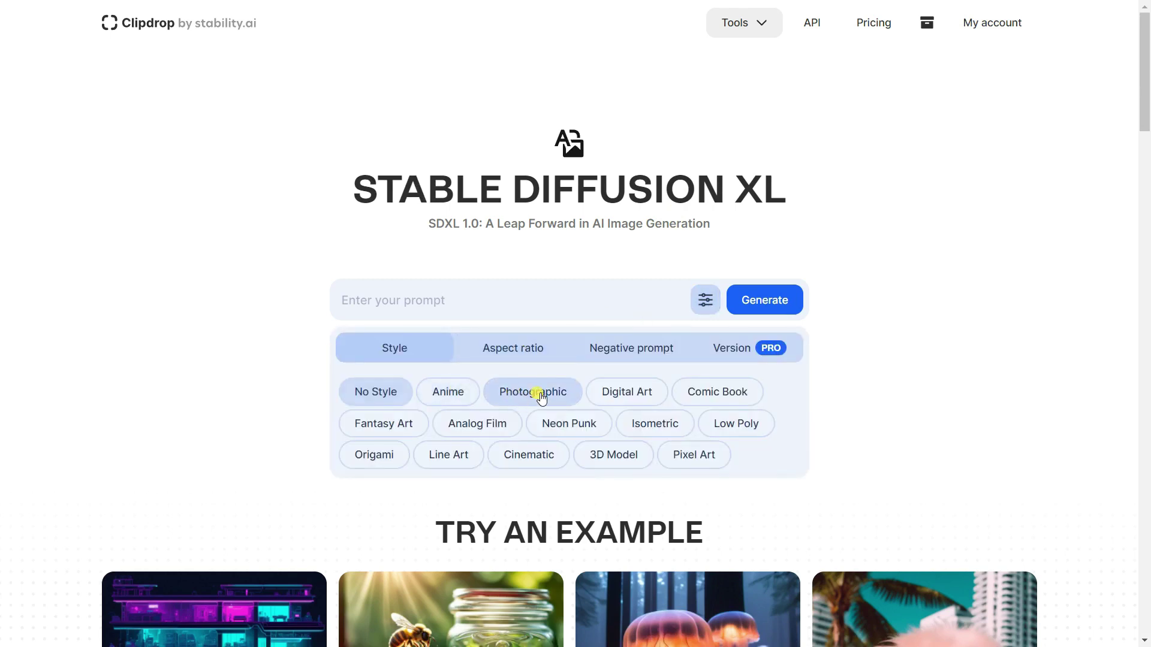
{"action": "left_click", "coordinate": [537, 394]}
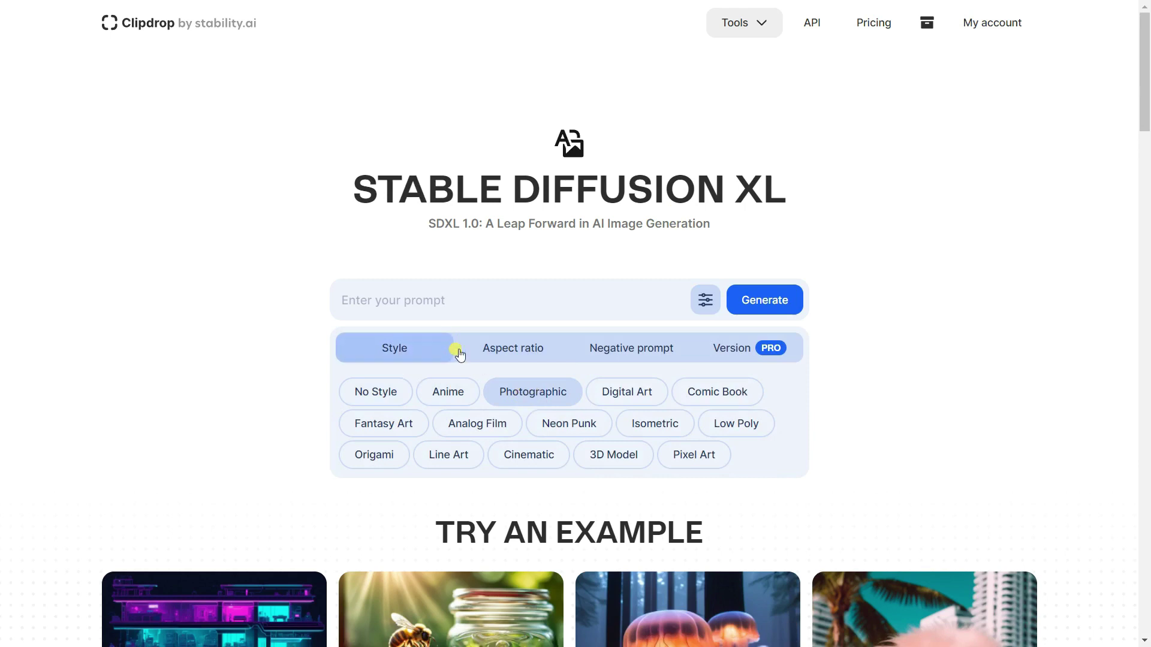
{"action": "left_click", "coordinate": [502, 350]}
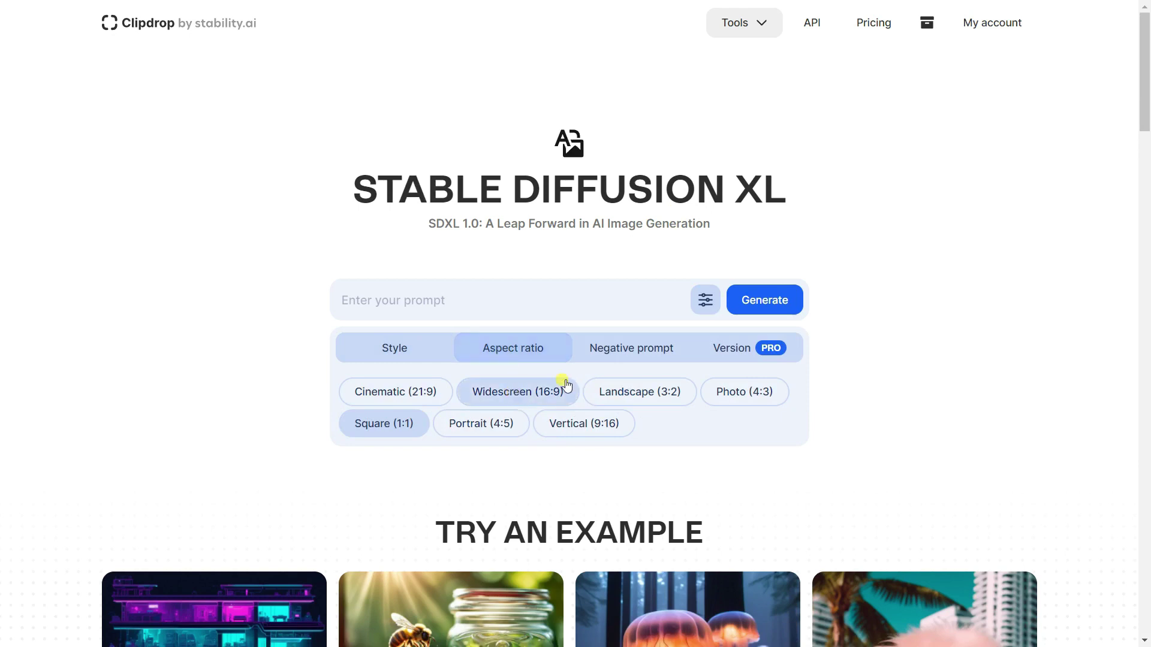
{"action": "left_click", "coordinate": [627, 355]}
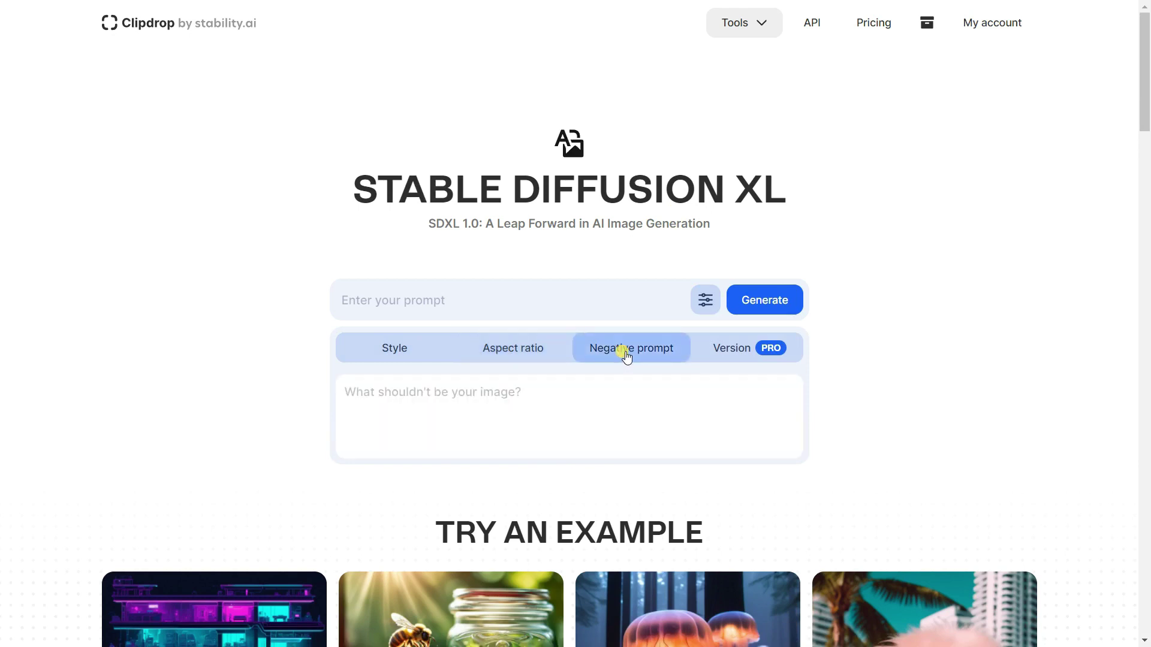
{"action": "left_click", "coordinate": [553, 398]}
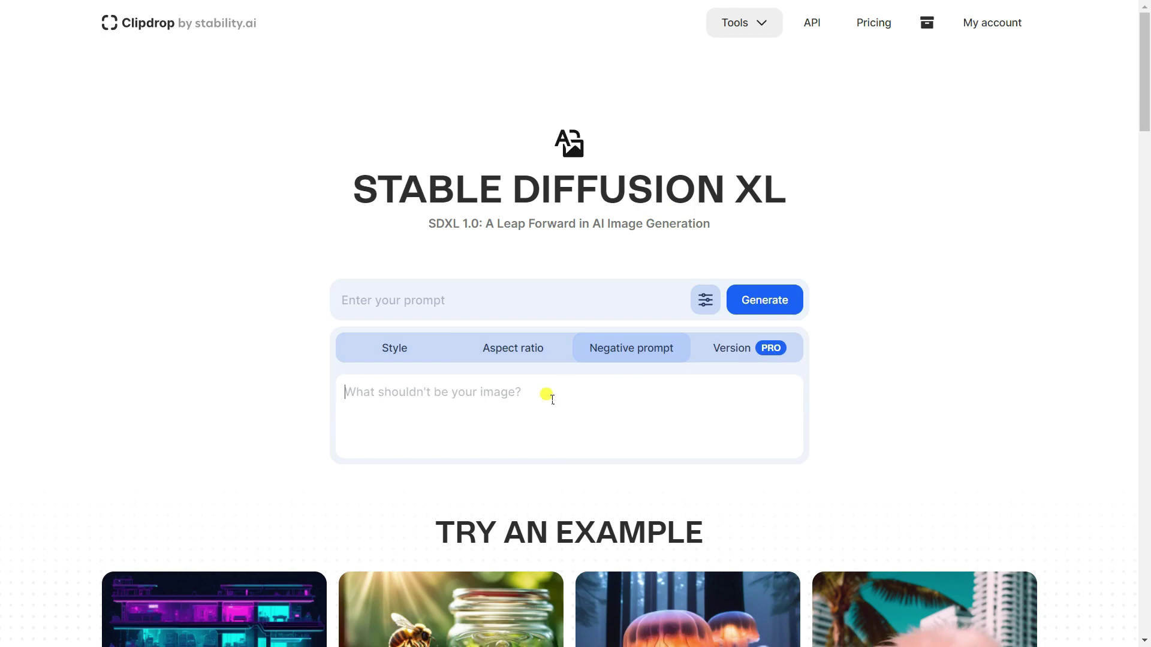
Enter 'two head, low, no text' as the negative prompt and collapse the settings panel
{"action": "type", "text": "tw"}
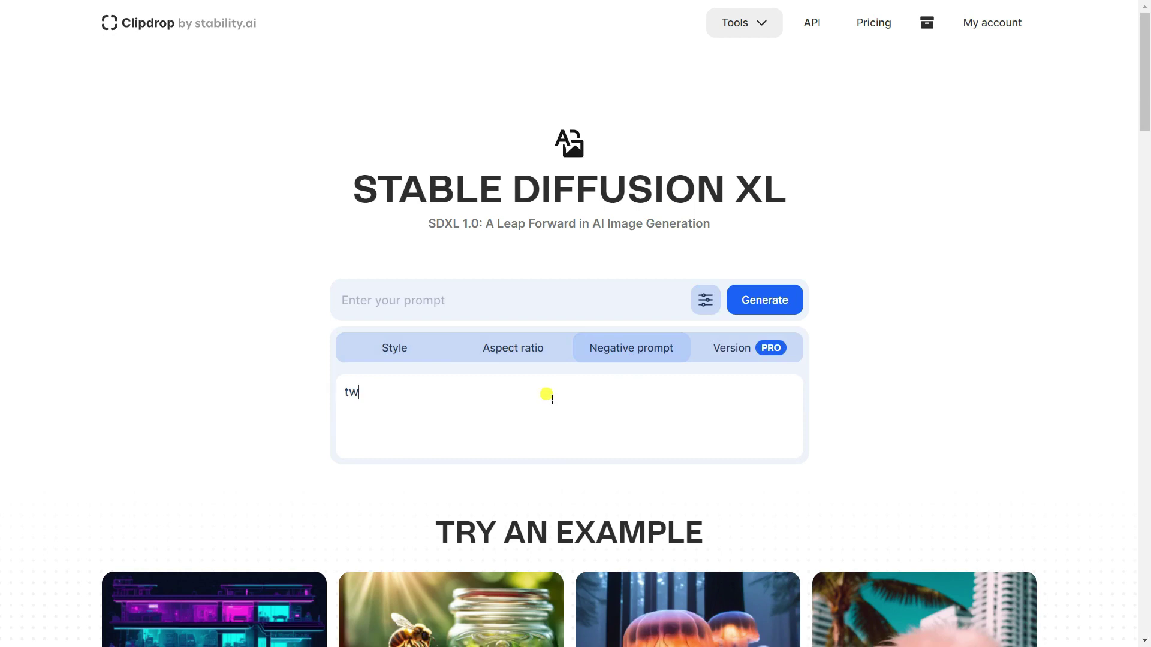
{"action": "type", "text": " head"}
{"action": "type", "text": "o"}
{"action": "key", "text": "Right"}
{"action": "key", "text": "Right"}
{"action": "key", "text": "Right"}
{"action": "type", "text": "low, notext"}
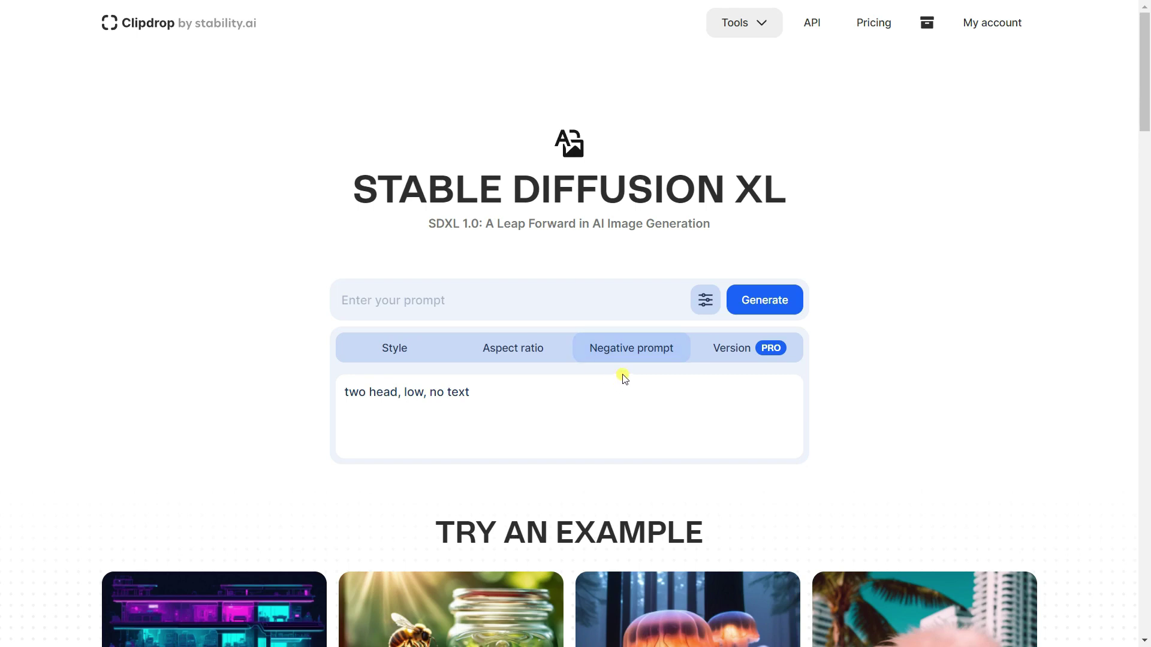
{"action": "left_click", "coordinate": [656, 304]}
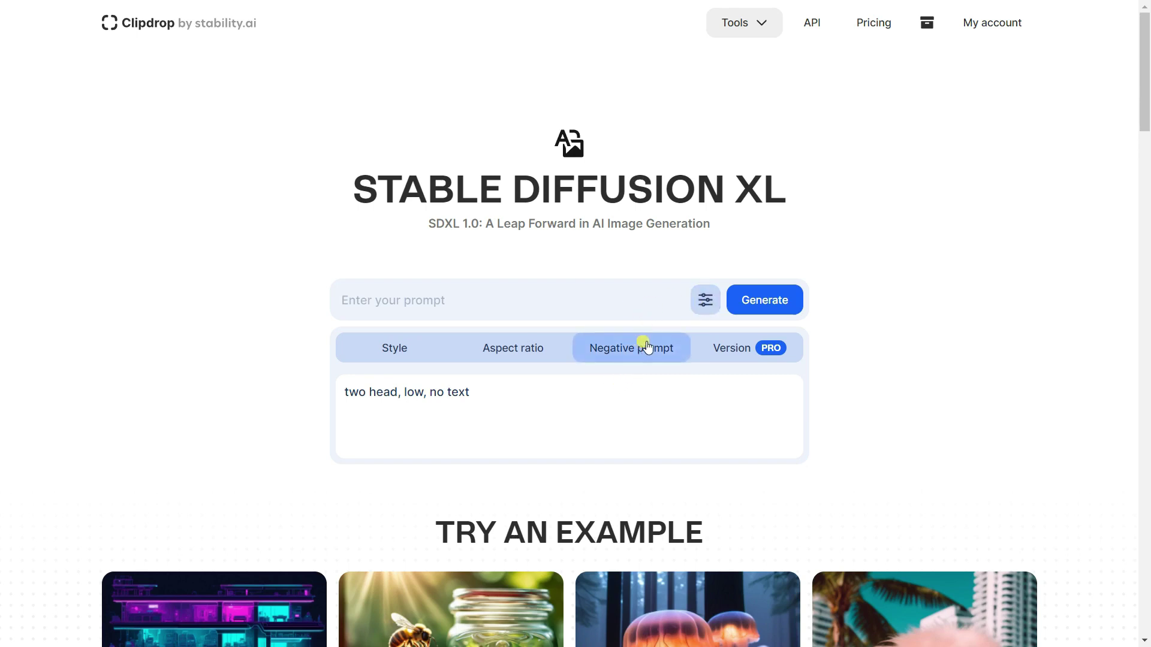
{"action": "left_click", "coordinate": [703, 301]}
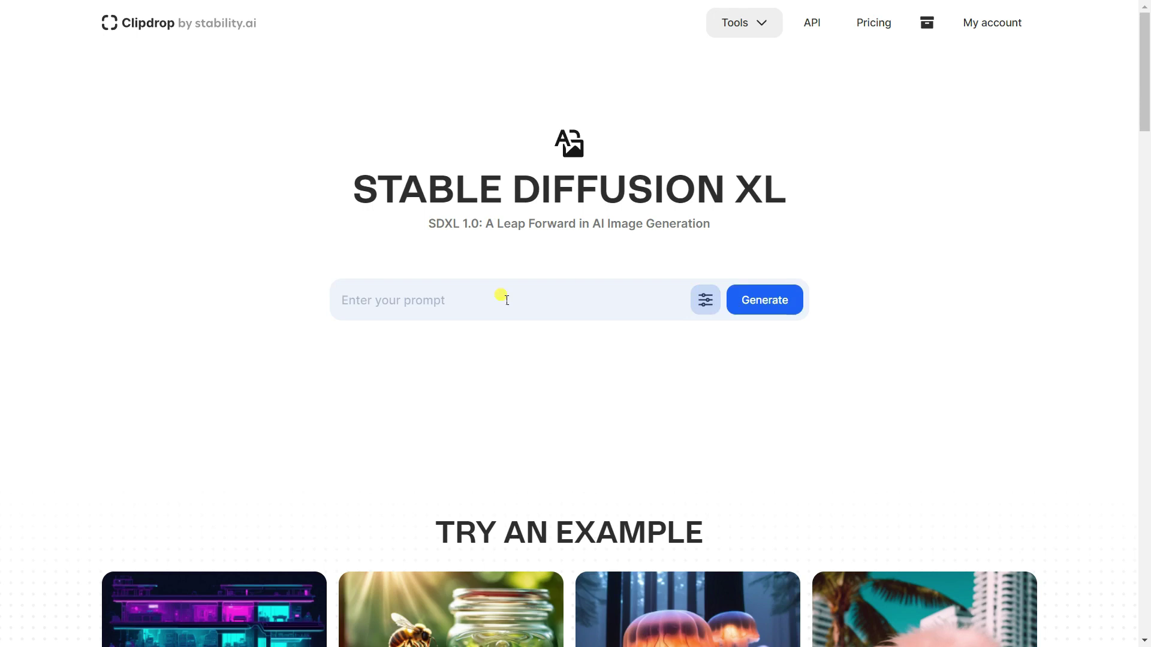
Generate images from a prompt of a famous footballer playing cricket in an Indian street
{"action": "type", "text": "Lionel Messi is playing cricket in indian street"}
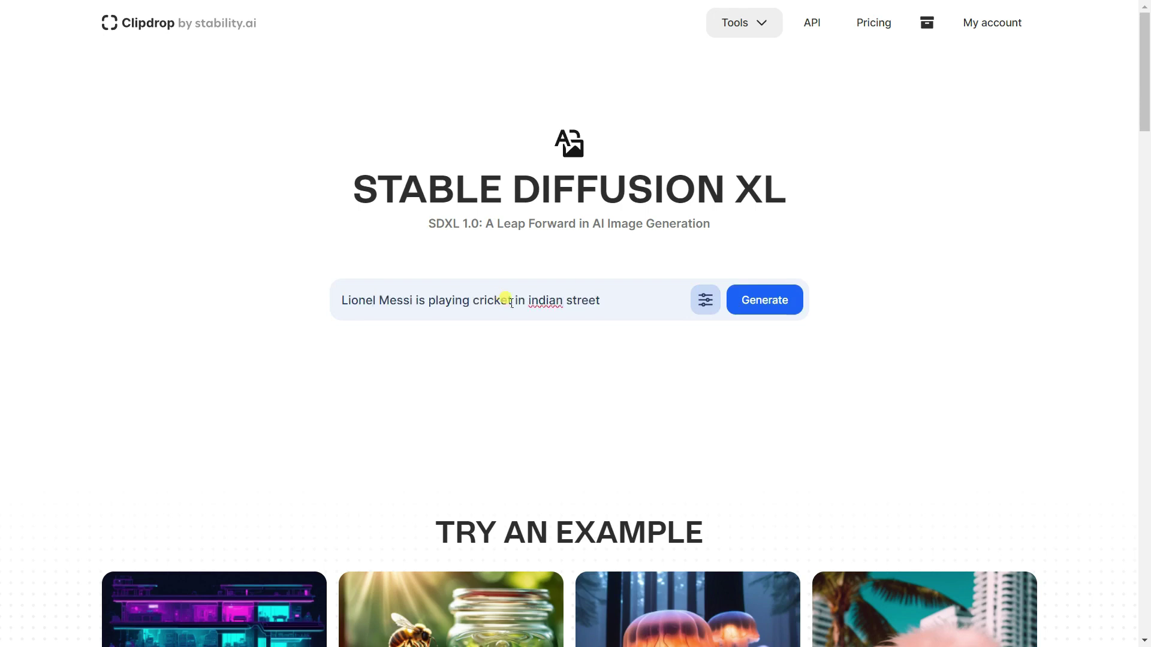
{"action": "left_click", "coordinate": [758, 306]}
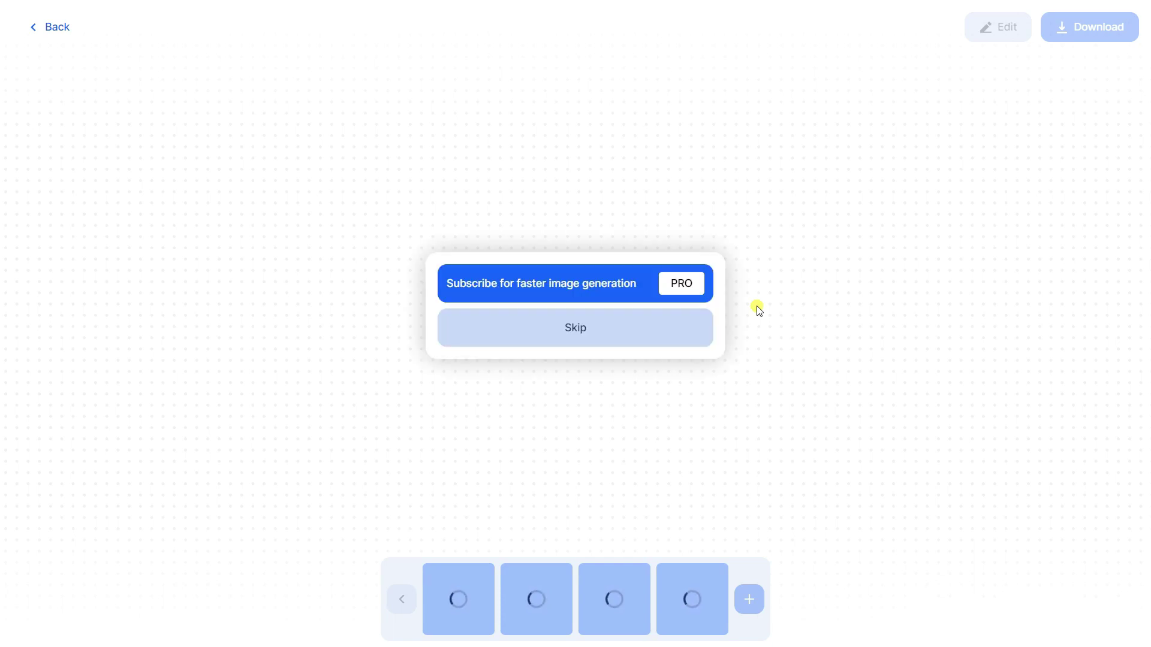
Skip the subscription offer and preview the second, third and fourth cricket images
{"action": "left_click", "coordinate": [680, 326]}
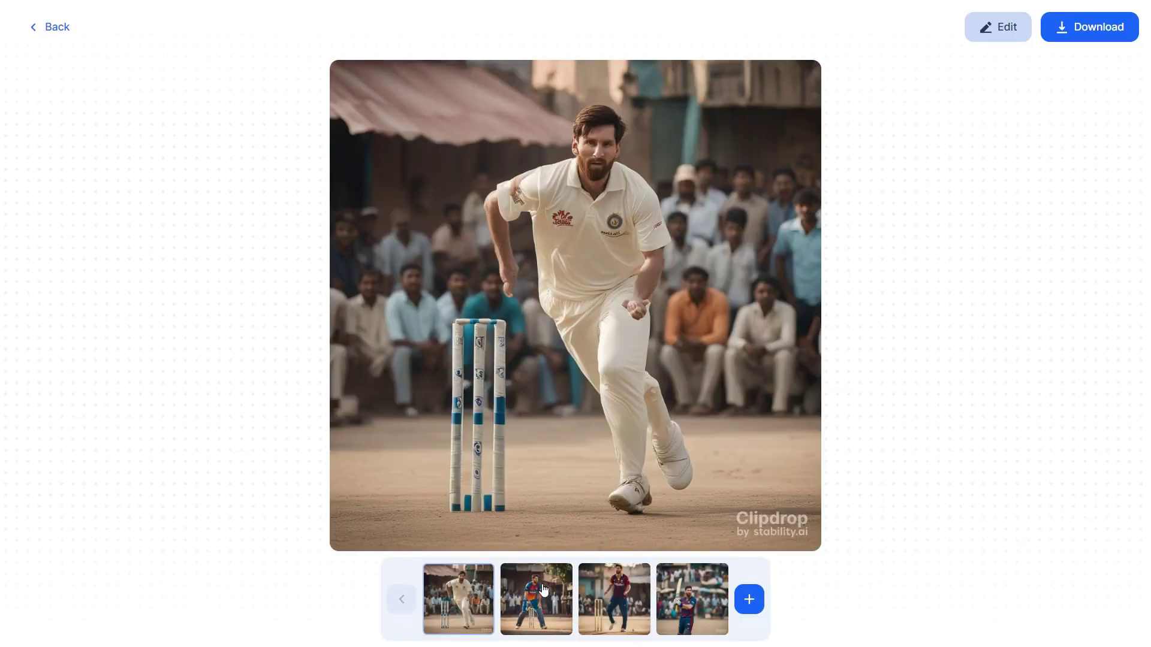
{"action": "left_click", "coordinate": [544, 590]}
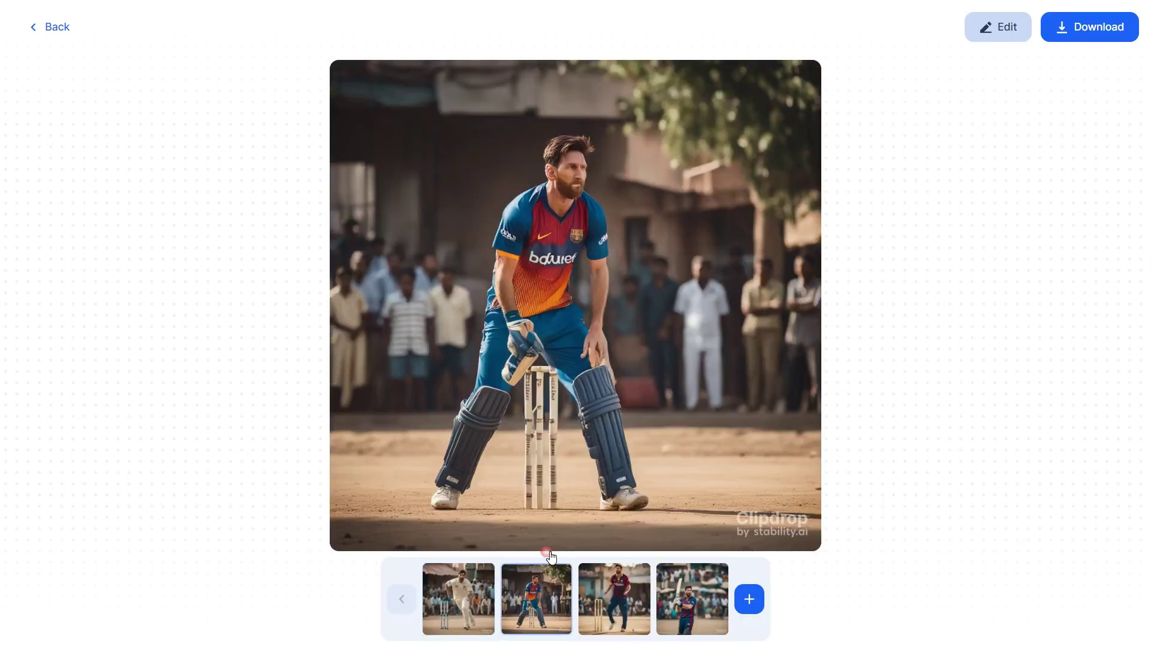
{"action": "left_click", "coordinate": [620, 601]}
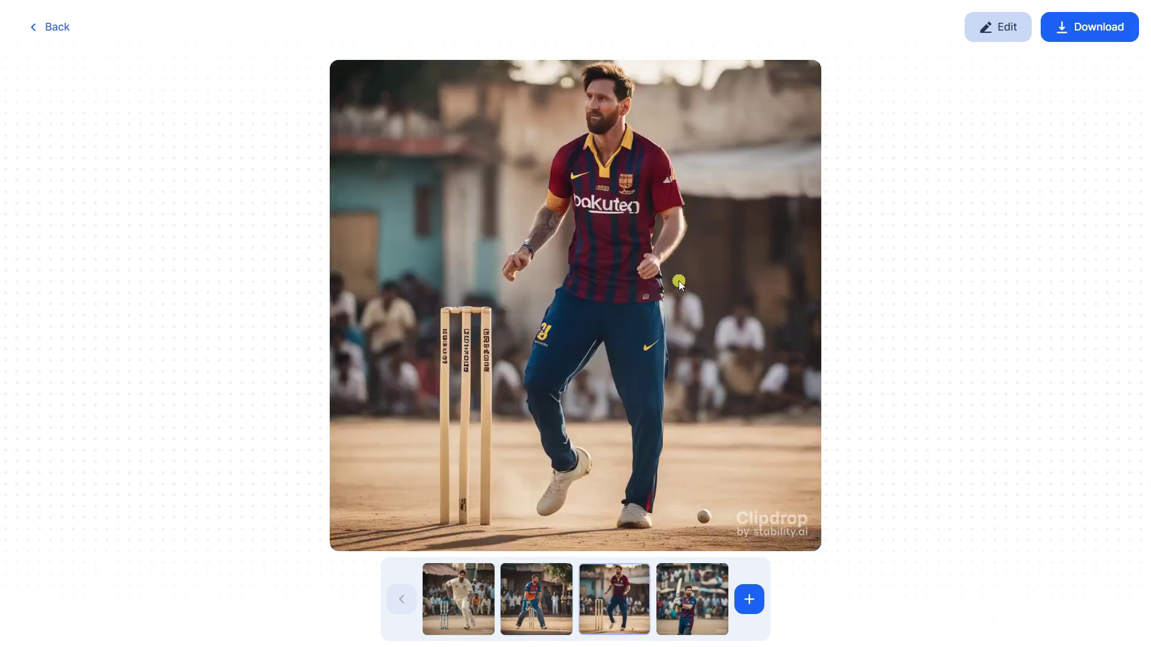
{"action": "left_click", "coordinate": [695, 590]}
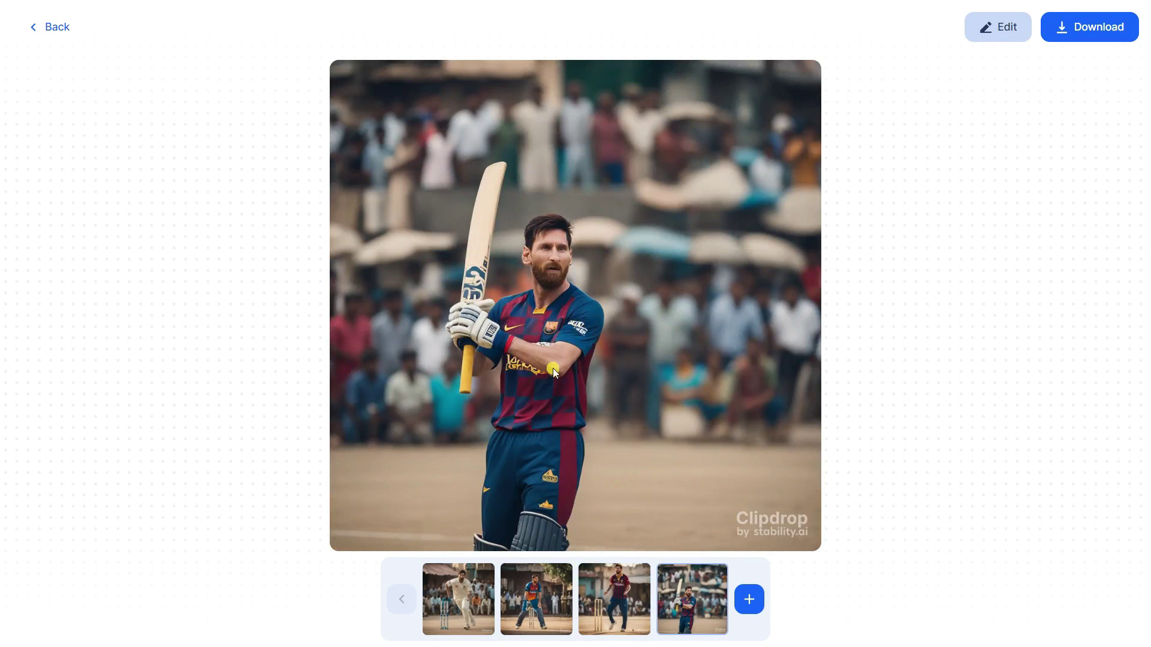
Save the fourth cricket image, raising his bat, to Downloads and return to the prompt page
{"action": "left_click", "coordinate": [1078, 26]}
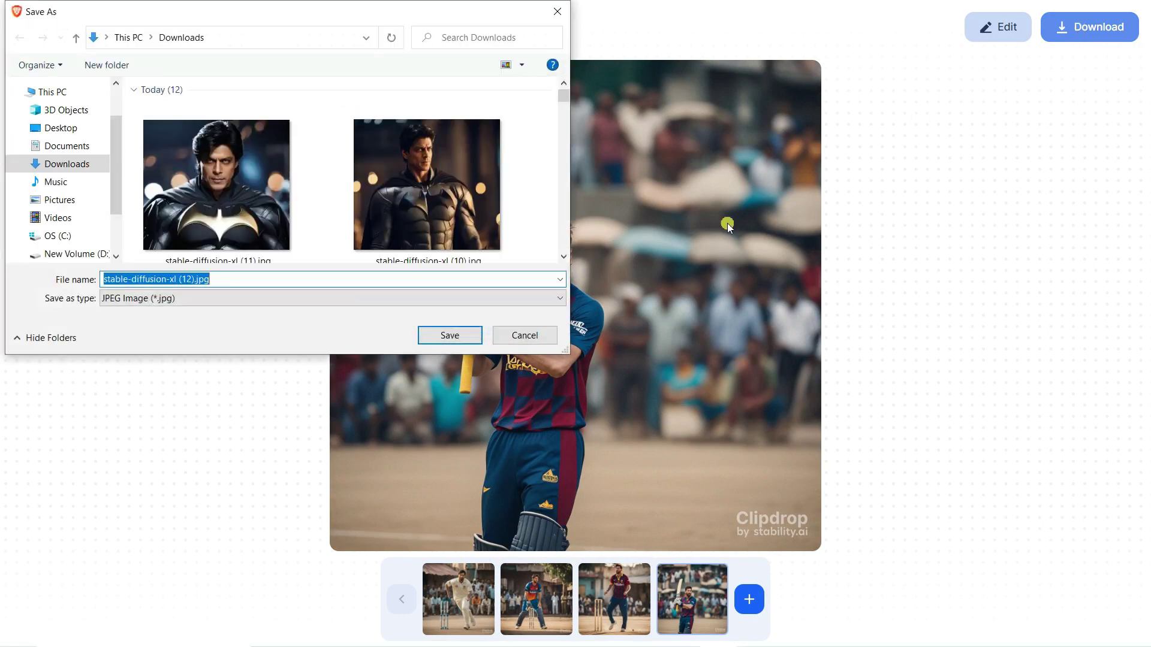
{"action": "left_click", "coordinate": [462, 337]}
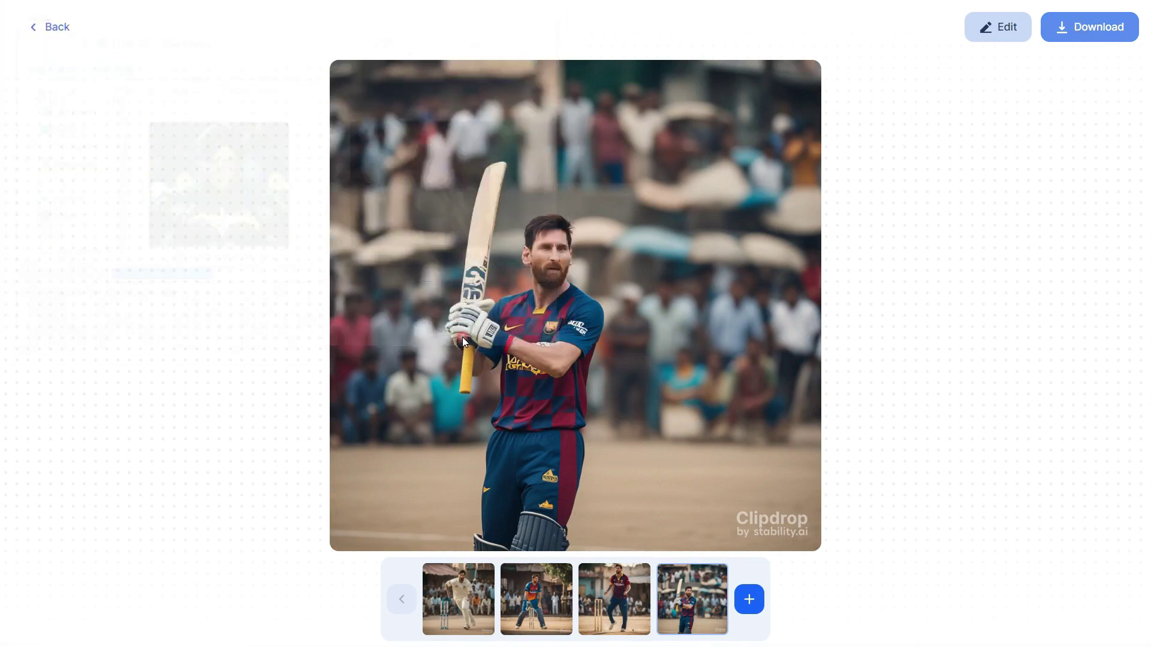
{"action": "left_click", "coordinate": [56, 28]}
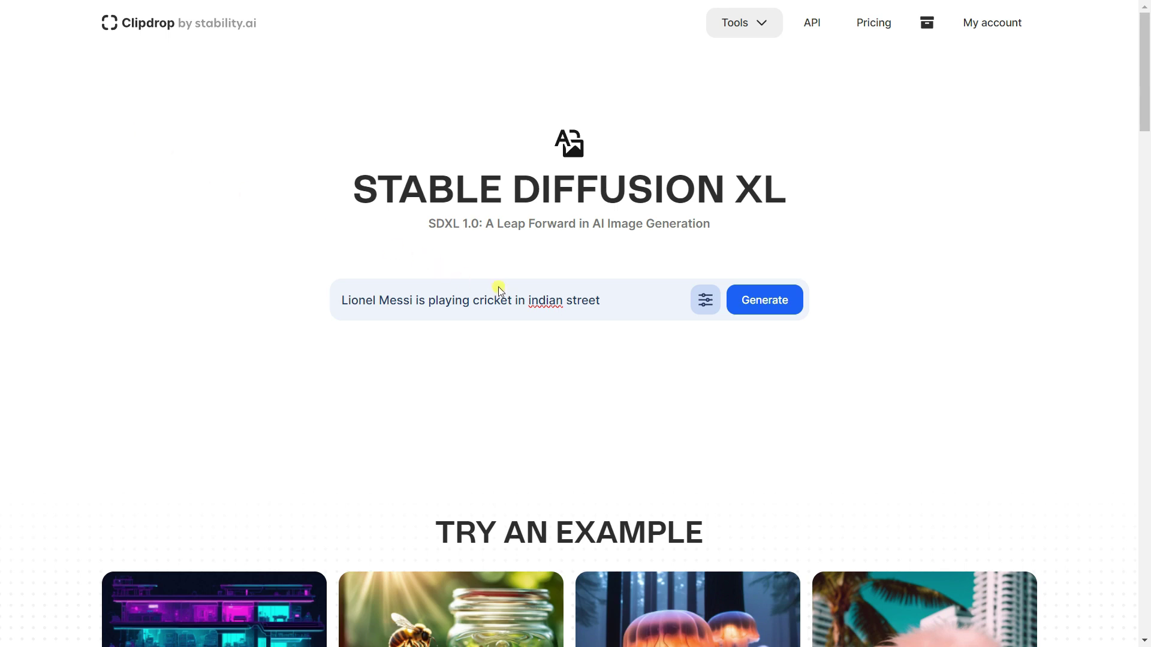
Replace the prompt with a celebrity wearing a Batman costume and generate images
{"action": "left_click_drag", "start_coordinate": [602, 301], "coordinate": [340, 310]}
{"action": "key", "text": "BackSpace"}
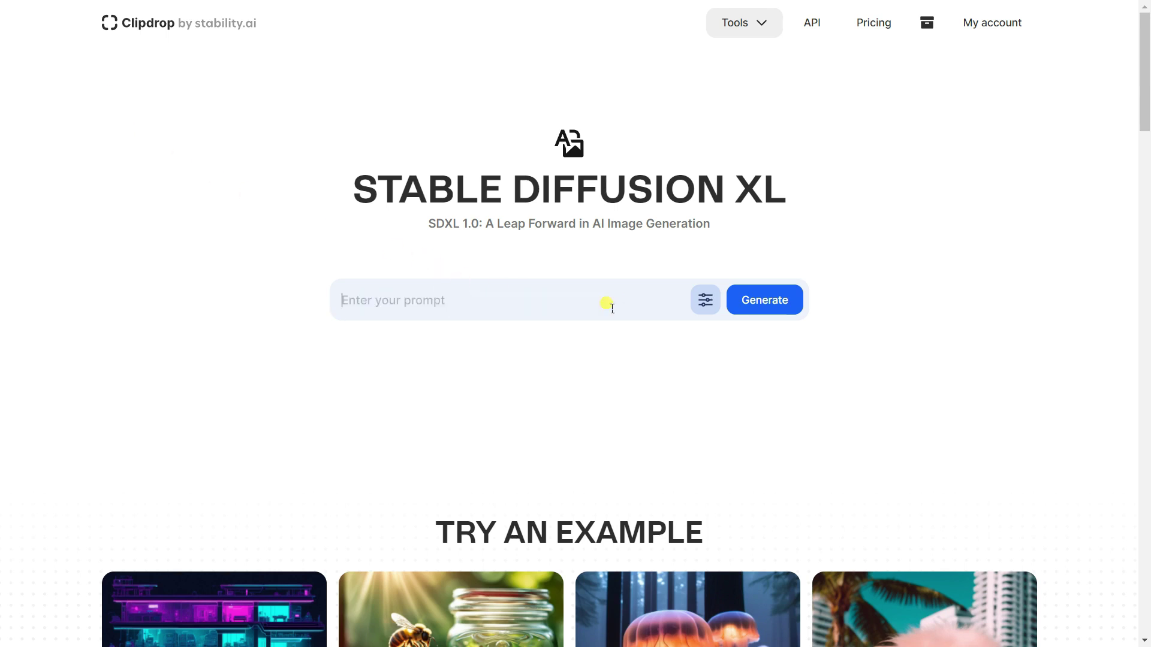
{"action": "type", "text": "Shahrukh khan wearing batman costume."}
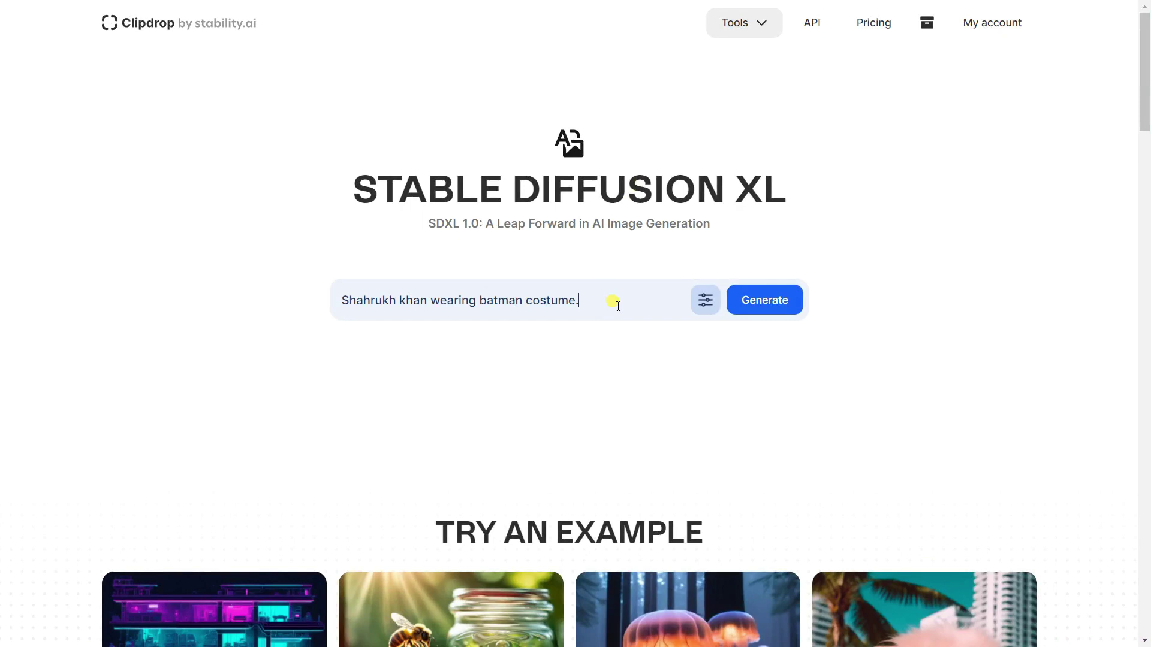
{"action": "left_click", "coordinate": [754, 312]}
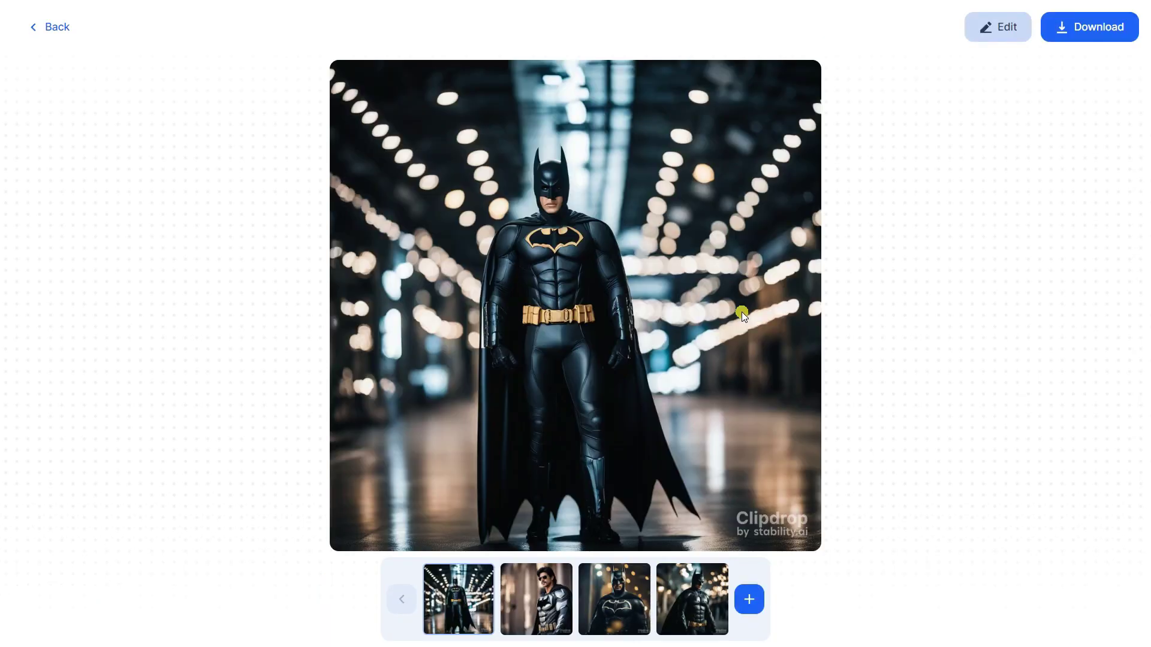
Preview the Batman images, ending on the second one with sunglasses
{"action": "left_click", "coordinate": [545, 604]}
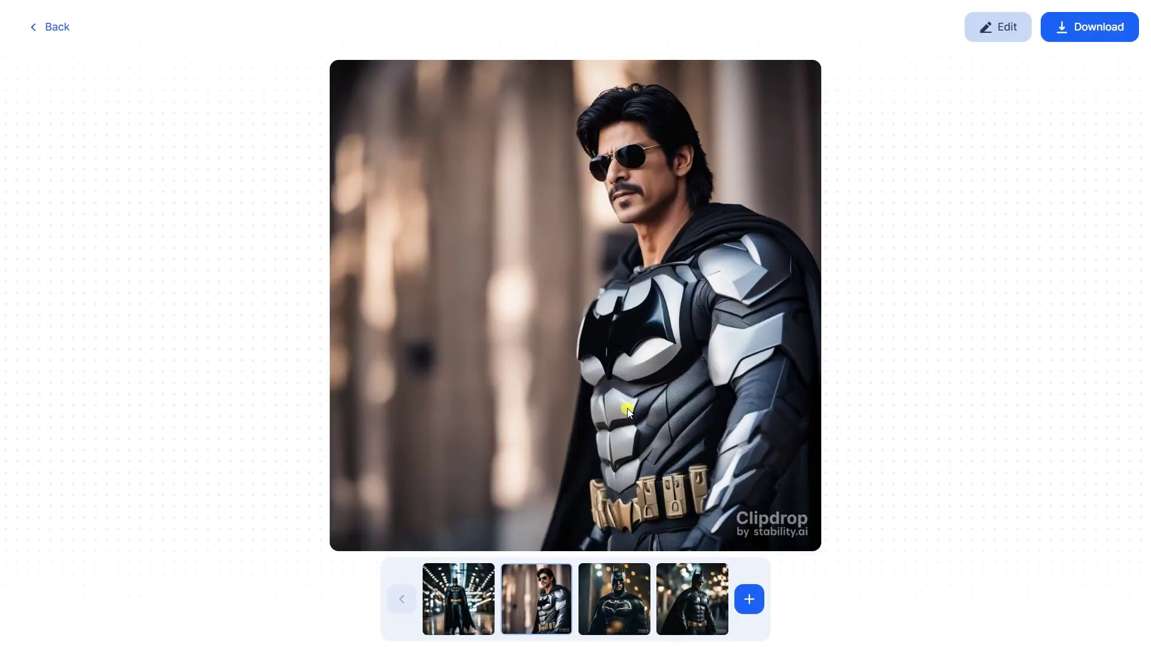
{"action": "left_click", "coordinate": [628, 603]}
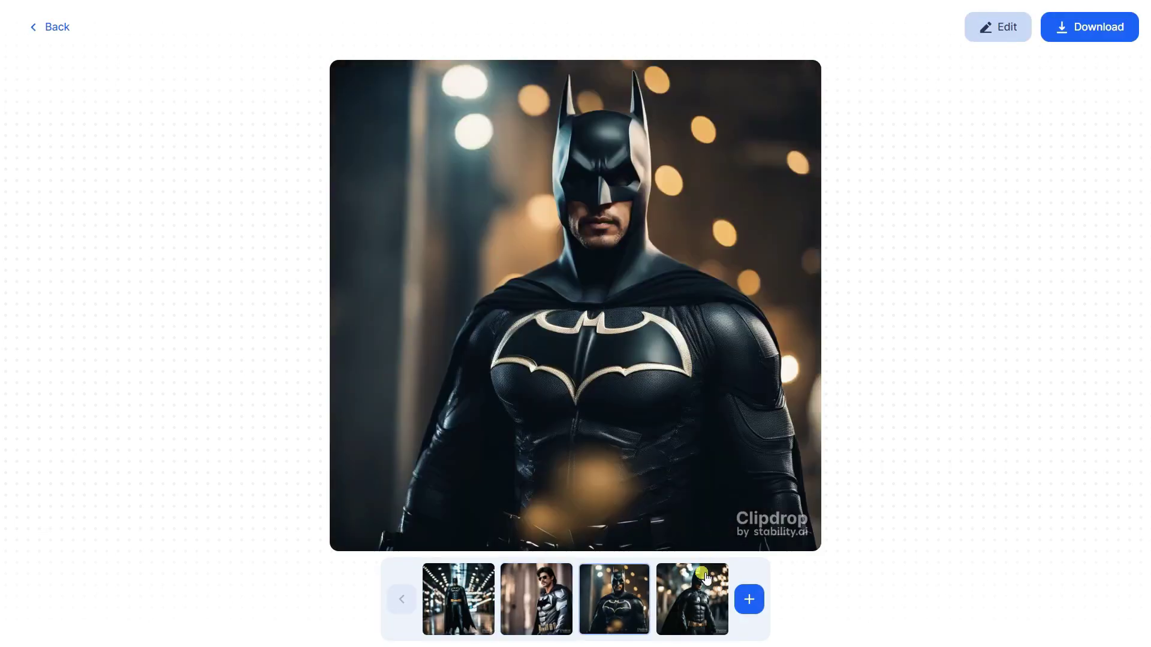
{"action": "left_click", "coordinate": [697, 603]}
{"action": "left_click", "coordinate": [537, 599]}
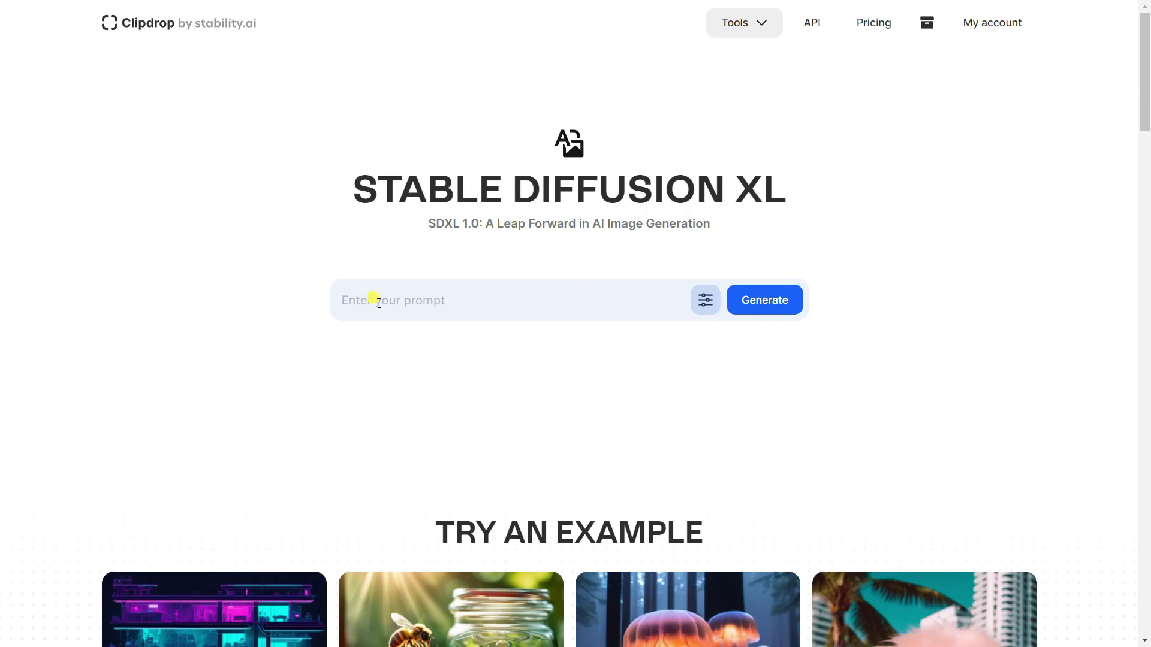
Generate images of a celebrity wearing a saffron flower garland, walking in a Bangladeshi street
{"action": "type", "text": "Dwayne Johnson"}
{"action": "type", "text": "wearning saffron flower garland, walki"}
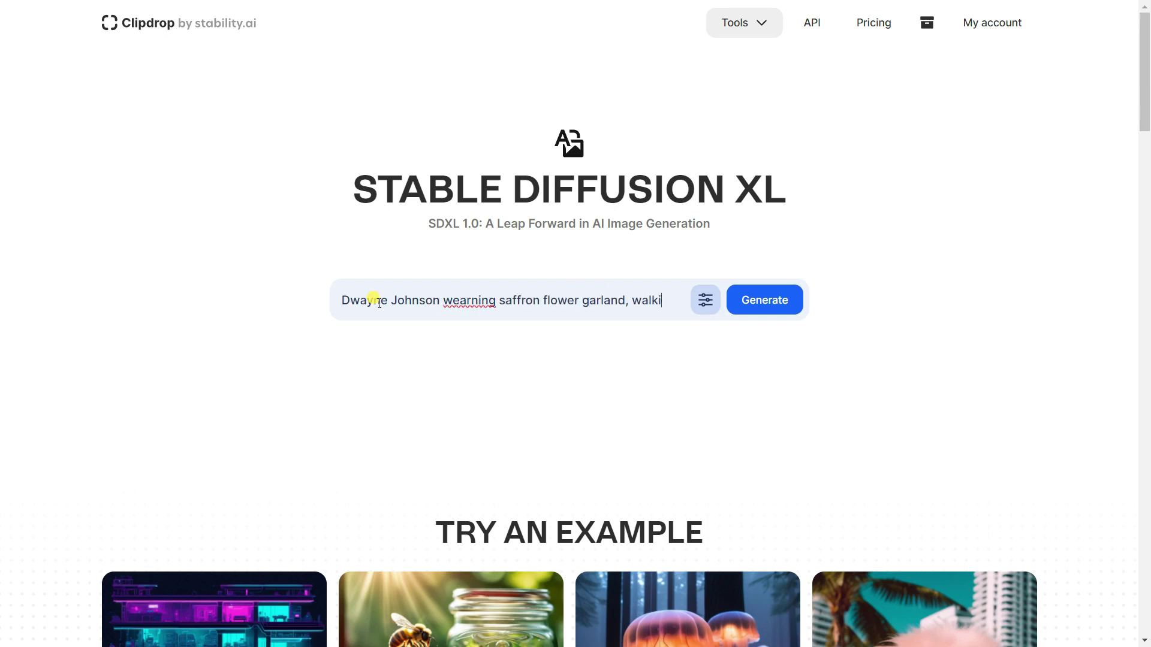
{"action": "type", "text": "ng in bangl"}
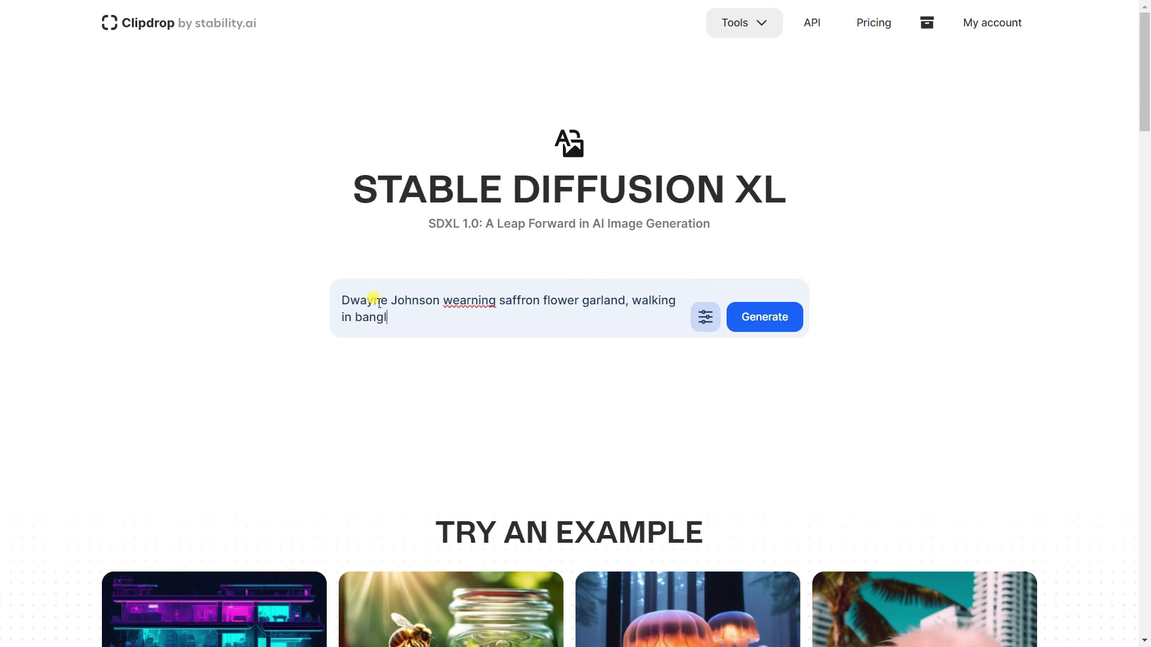
{"action": "type", "text": "adeshi street."}
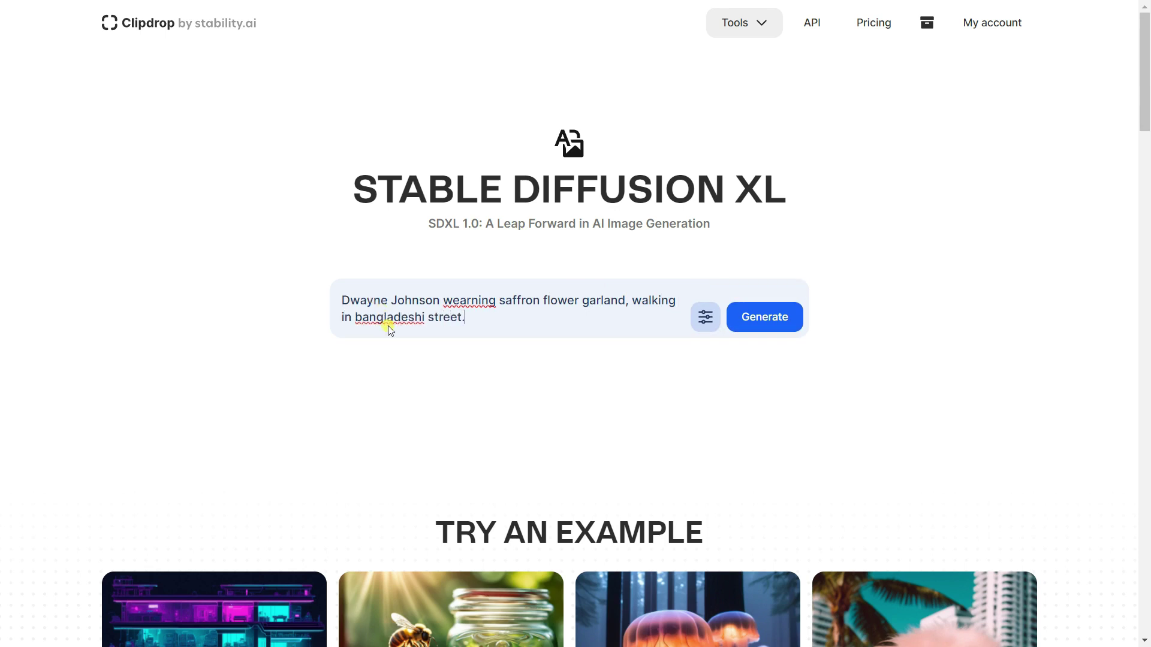
{"action": "left_click", "coordinate": [763, 324]}
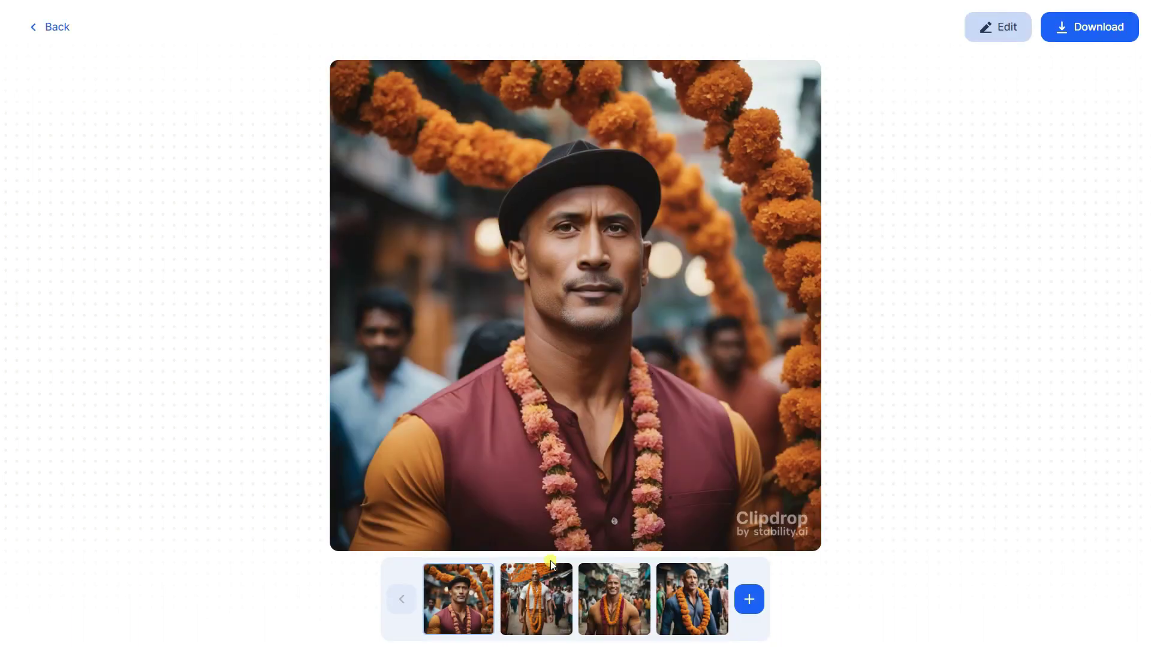
Flip back and forth through the four garland images, finishing on the fourth, blue-shirt one
{"action": "left_click", "coordinate": [550, 565]}
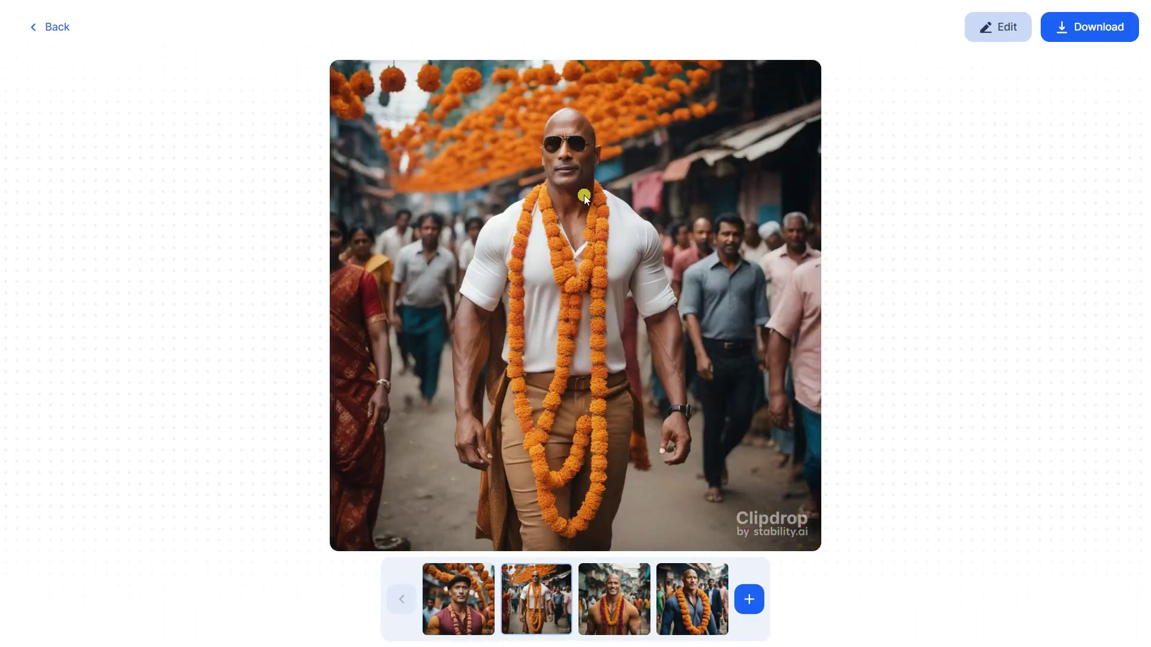
{"action": "left_click", "coordinate": [625, 593]}
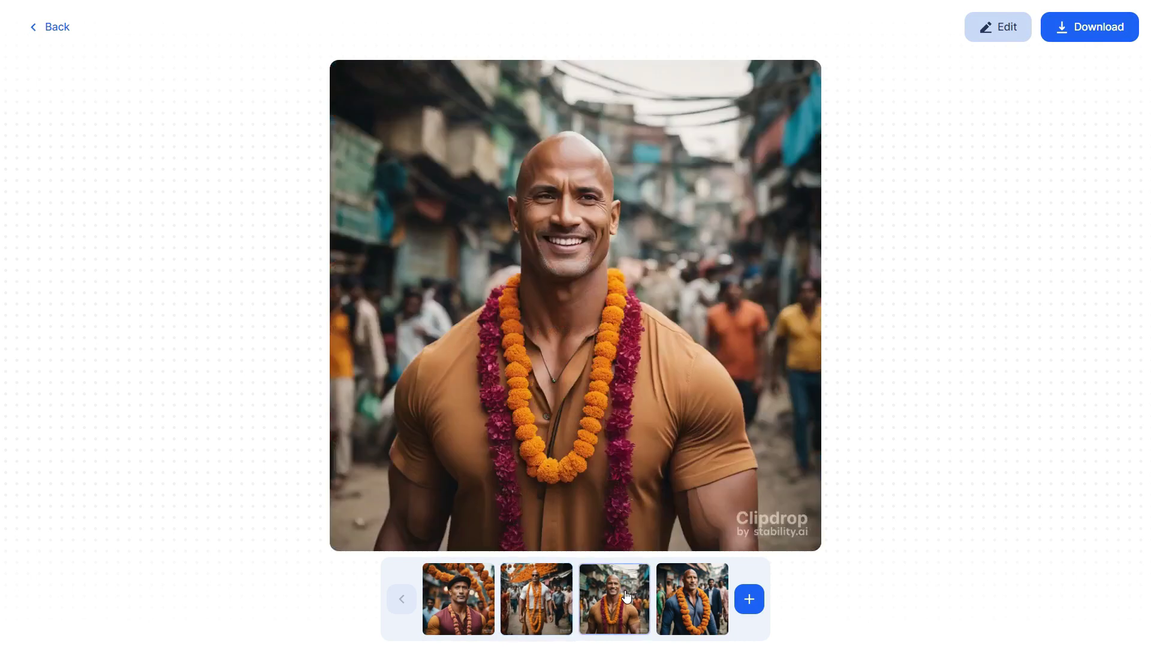
{"action": "left_click", "coordinate": [710, 601]}
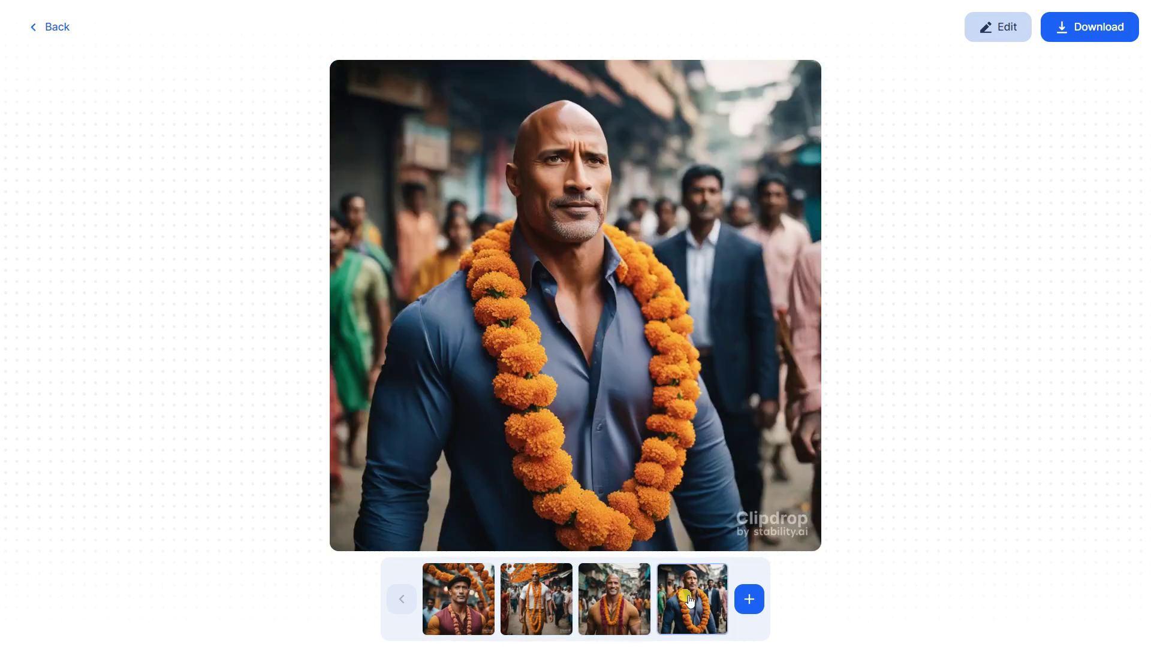
{"action": "left_click", "coordinate": [628, 603]}
{"action": "left_click", "coordinate": [508, 595]}
{"action": "left_click", "coordinate": [487, 596]}
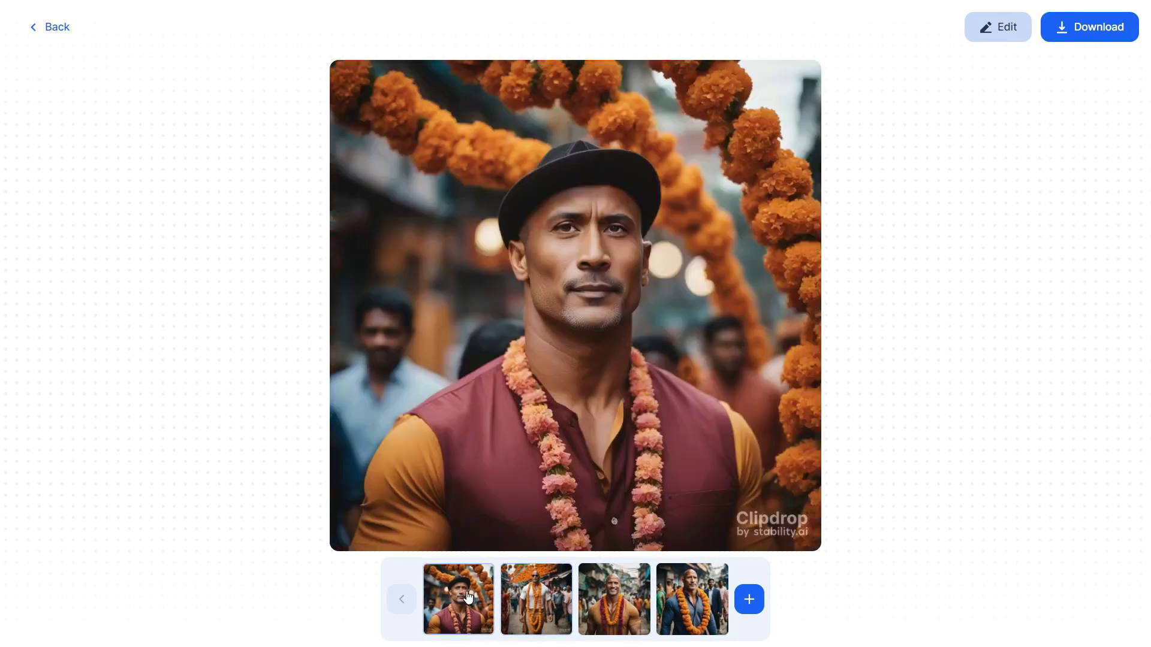
{"action": "left_click", "coordinate": [542, 598]}
{"action": "left_click", "coordinate": [612, 597]}
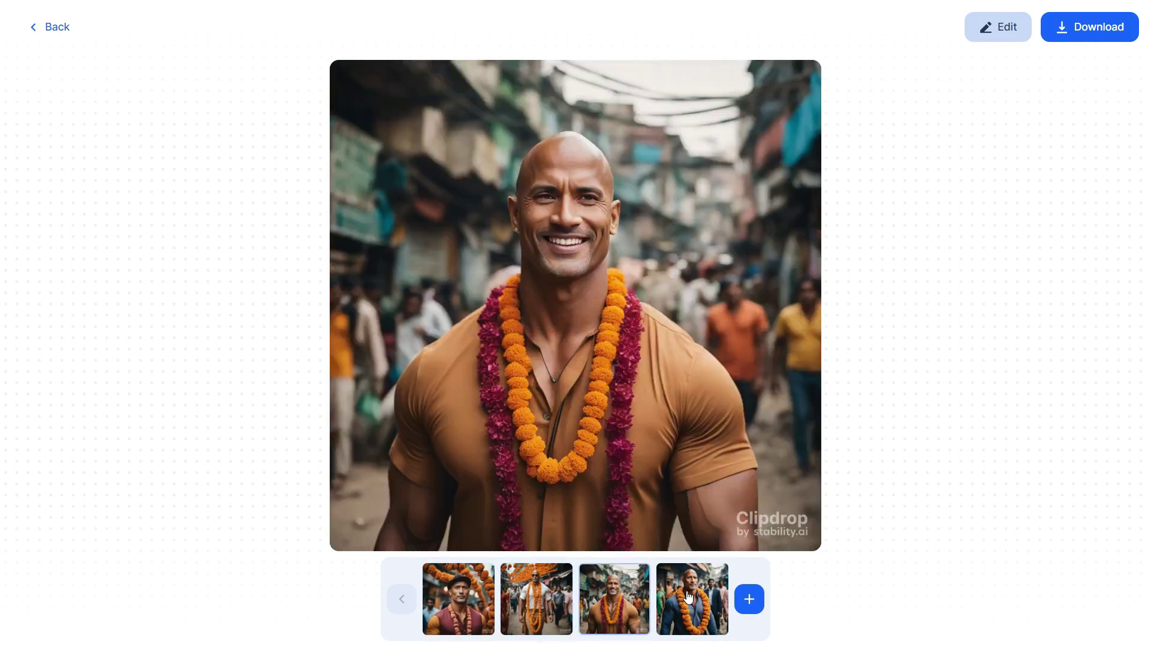
{"action": "left_click", "coordinate": [684, 593]}
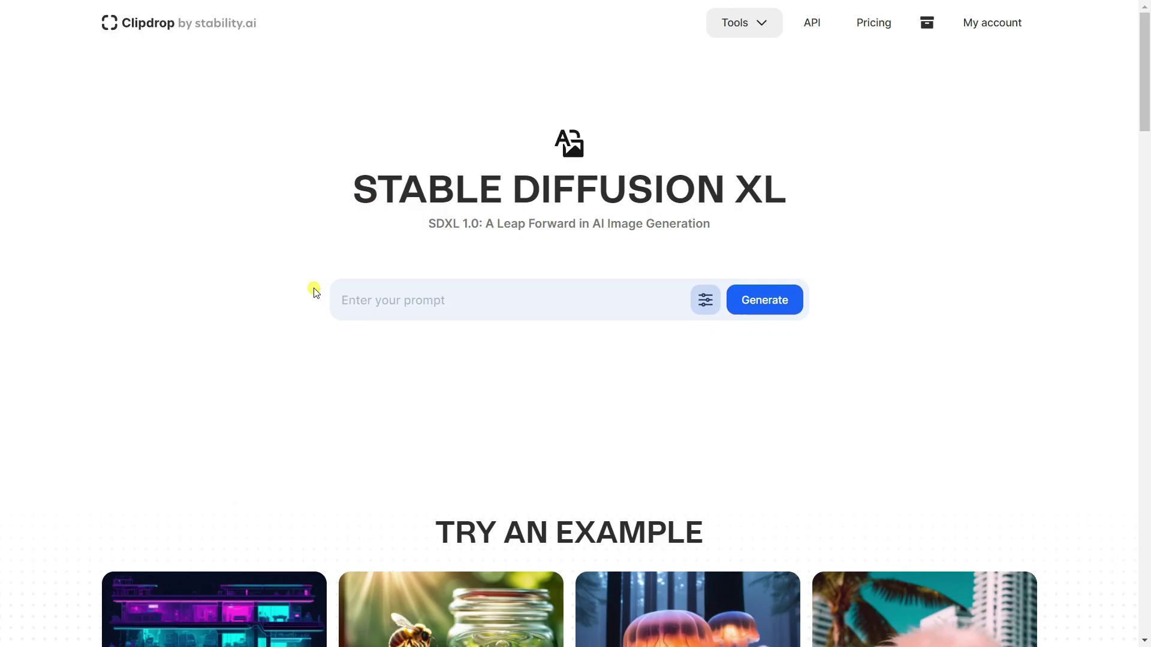
Generate images of a celebrity in a Captain America costume on an Indian street, continuing free and skipping the offer
{"action": "type", "text": "Robert Downey Jr. wearing captain america costume, walking "}
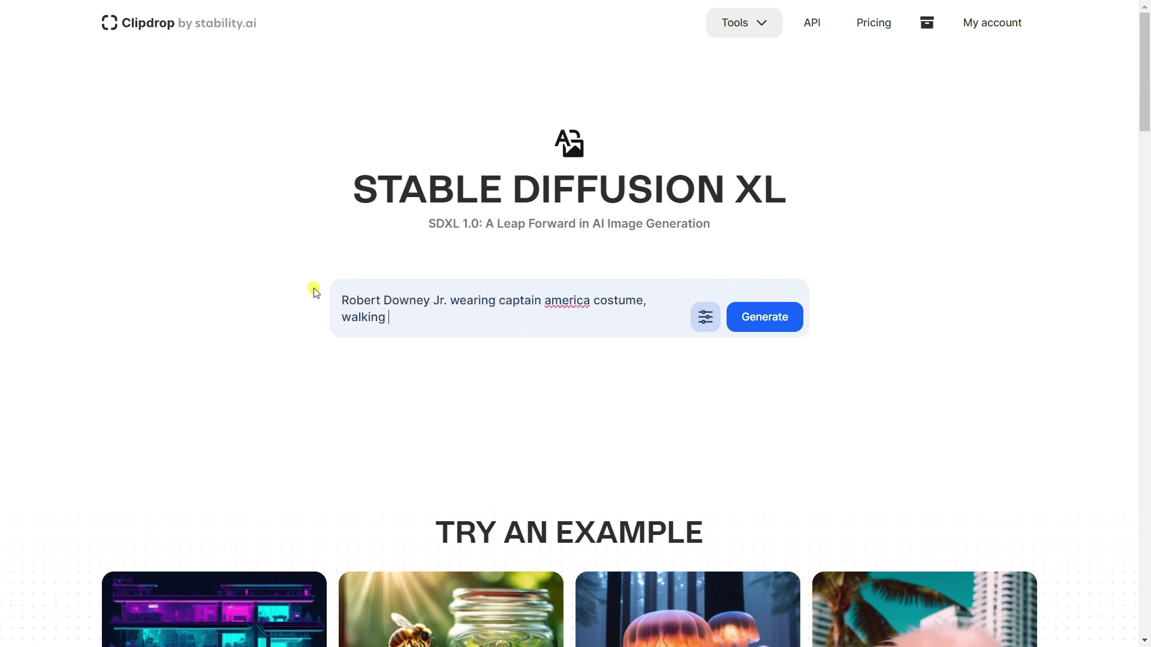
{"action": "type", "text": "in indian street."}
{"action": "left_click", "coordinate": [760, 324]}
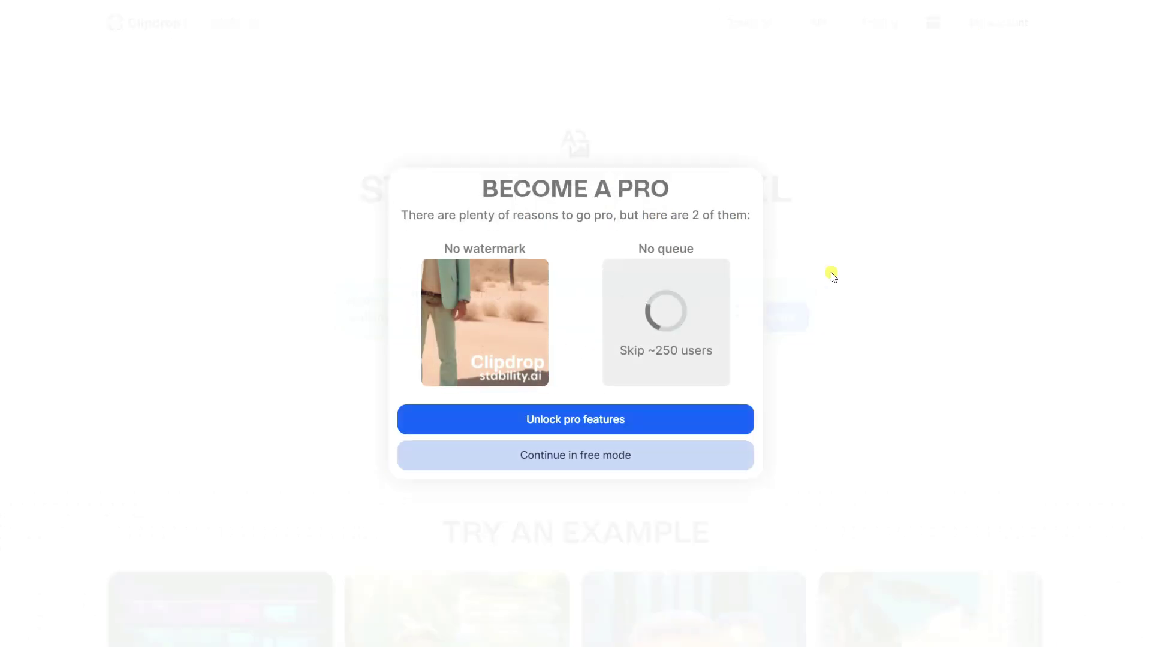
{"action": "left_click", "coordinate": [616, 457]}
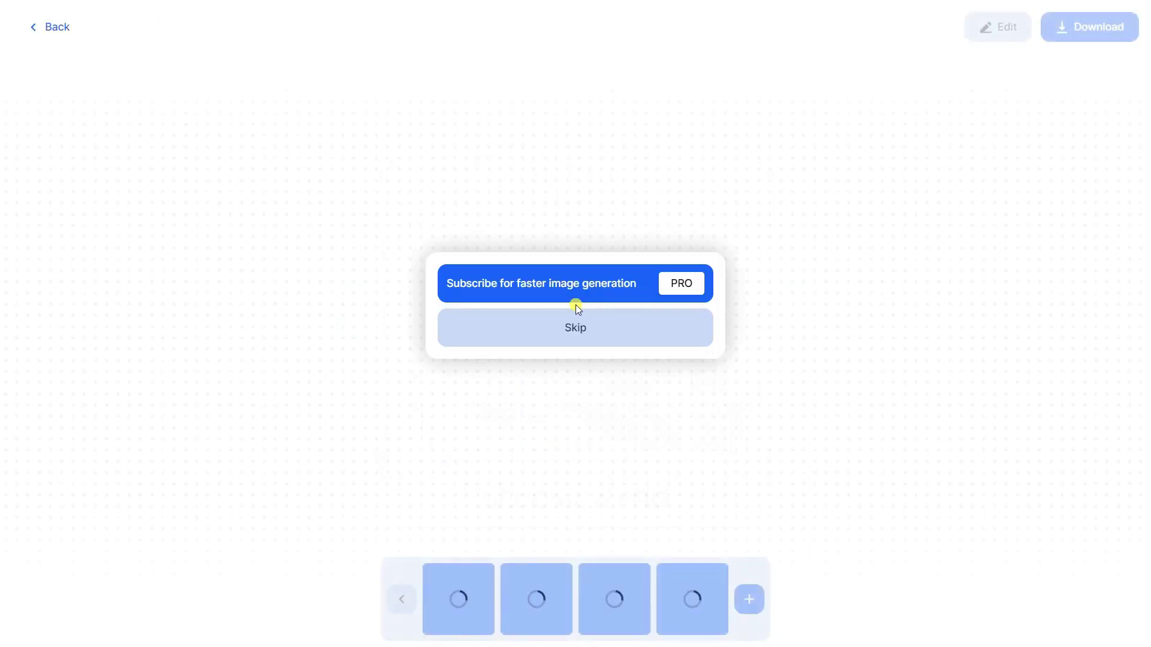
{"action": "left_click", "coordinate": [567, 327]}
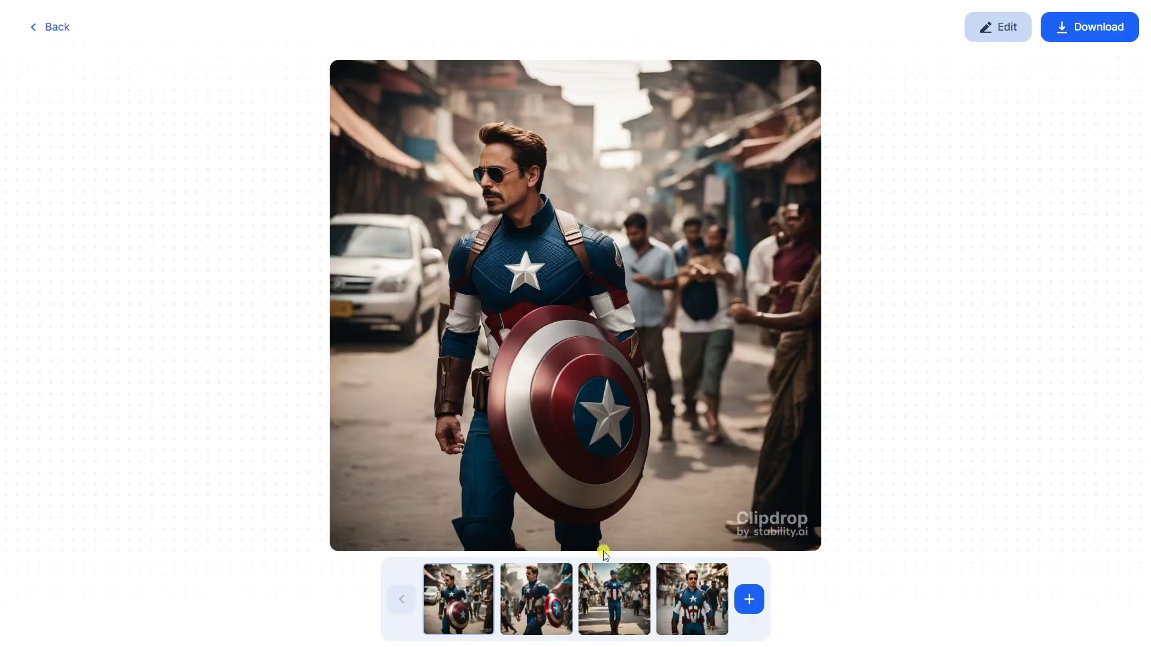
Cycle repeatedly through the four Captain America images, ending on the second one with the shield
{"action": "left_click", "coordinate": [537, 598]}
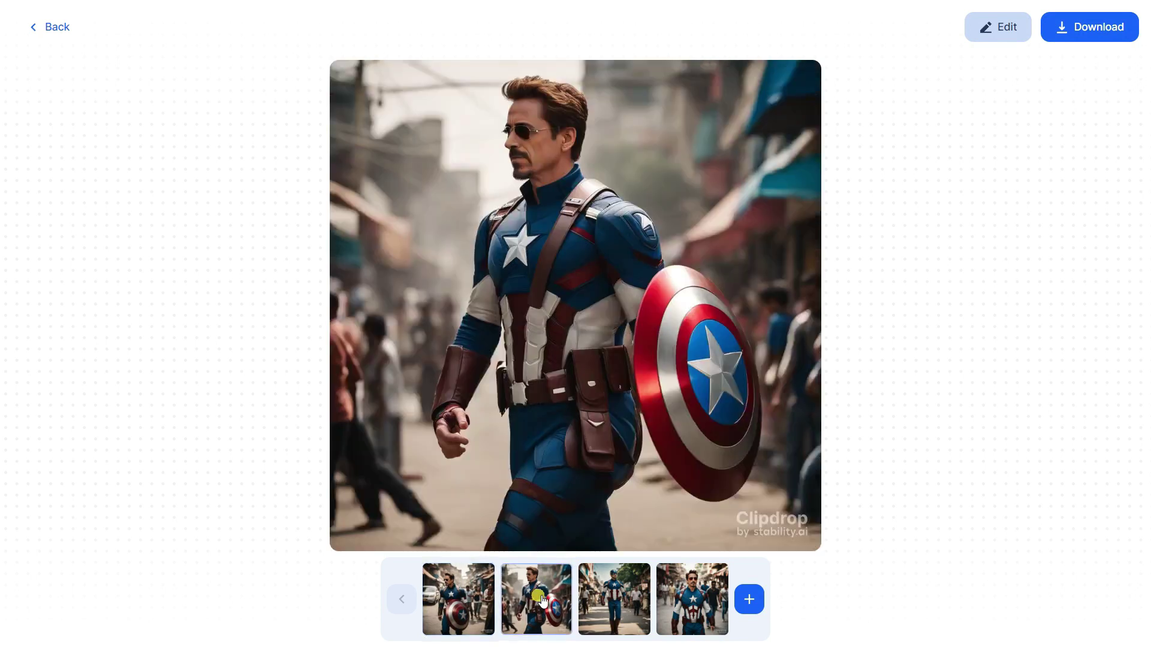
{"action": "left_click", "coordinate": [615, 603]}
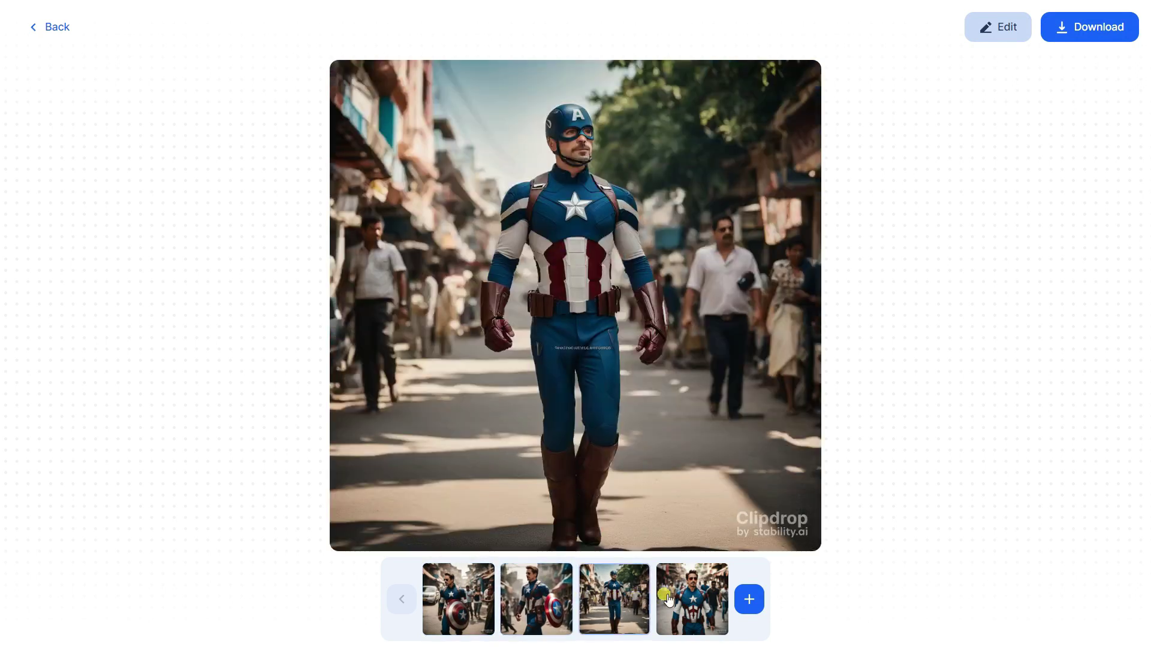
{"action": "left_click", "coordinate": [696, 595]}
{"action": "left_click", "coordinate": [629, 597]}
{"action": "left_click", "coordinate": [527, 599]}
{"action": "left_click", "coordinate": [477, 601]}
{"action": "left_click", "coordinate": [532, 606]}
{"action": "left_click", "coordinate": [601, 605]}
{"action": "left_click", "coordinate": [688, 602]}
{"action": "left_click", "coordinate": [614, 601]}
{"action": "left_click", "coordinate": [536, 601]}
{"action": "left_click", "coordinate": [475, 601]}
{"action": "left_click", "coordinate": [475, 600]}
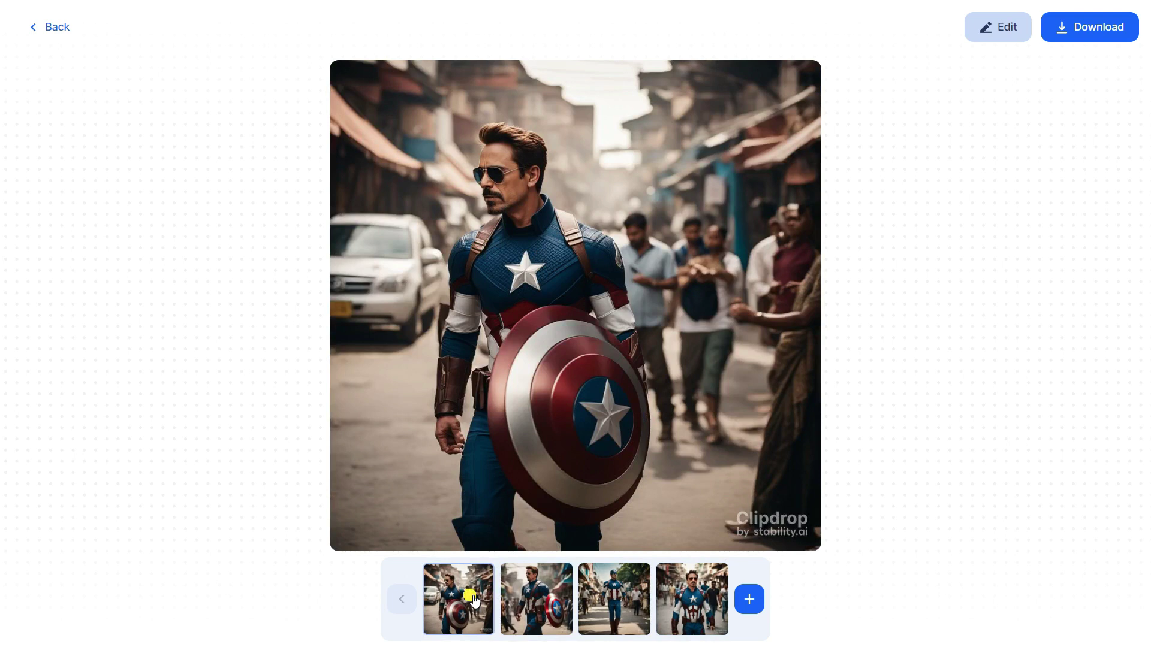
{"action": "left_click", "coordinate": [532, 598]}
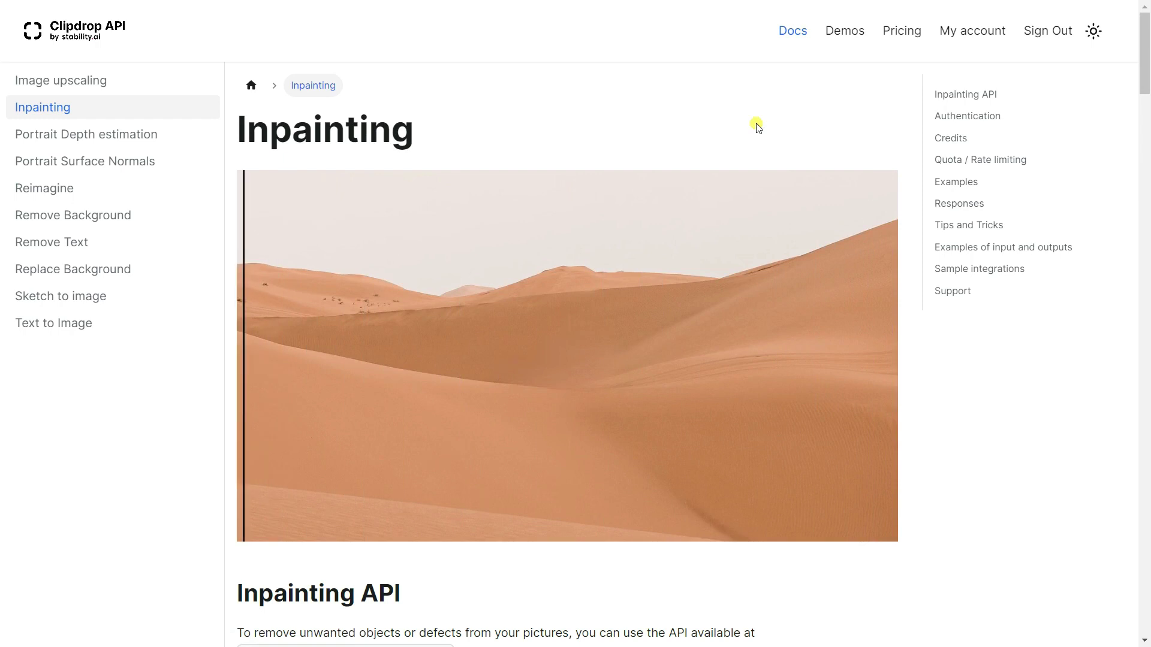
Skim the Inpainting docs, then open My account to view 93.5 credits and the Default API key
{"action": "scroll", "coordinate": [756, 127], "scroll_direction": "down", "scroll_amount": 5}
{"action": "scroll", "coordinate": [757, 124], "scroll_direction": "down", "scroll_amount": 15}
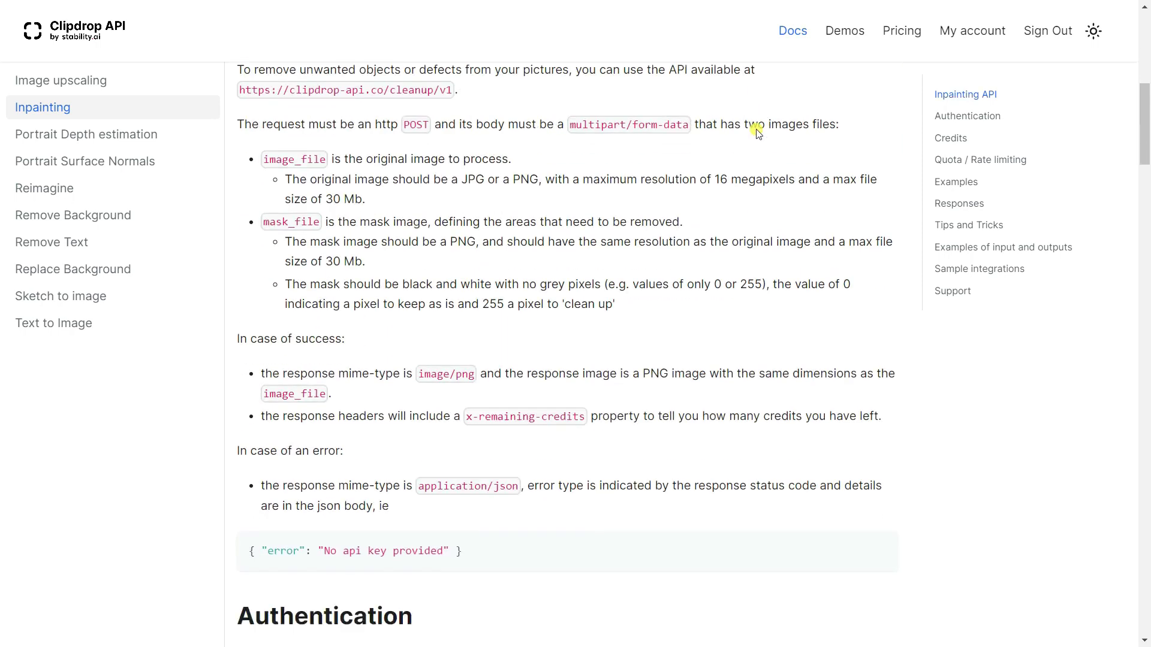
{"action": "scroll", "coordinate": [728, 172], "scroll_direction": "up", "scroll_amount": 15}
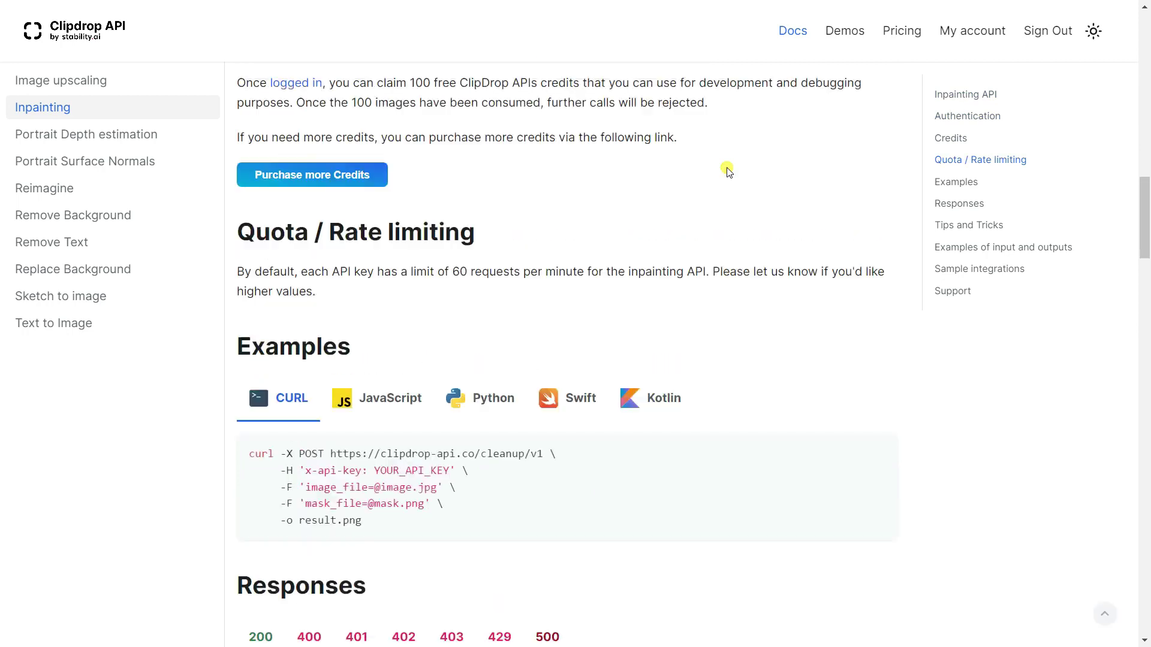
{"action": "scroll", "coordinate": [726, 167], "scroll_direction": "up", "scroll_amount": 4}
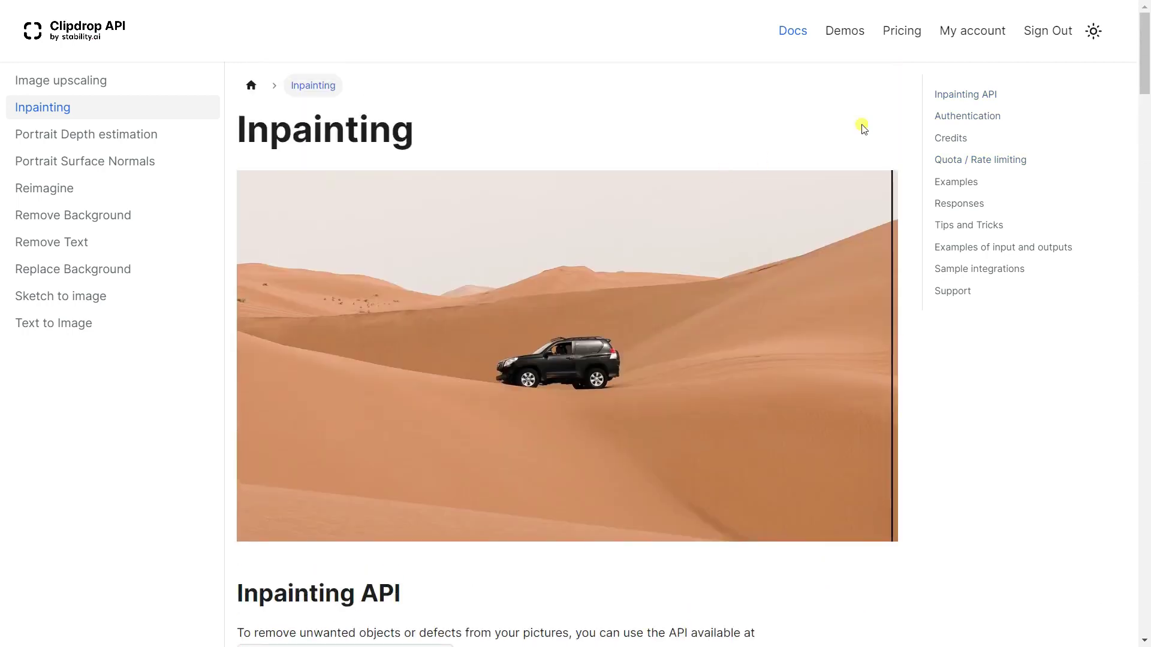
{"action": "left_click", "coordinate": [969, 37]}
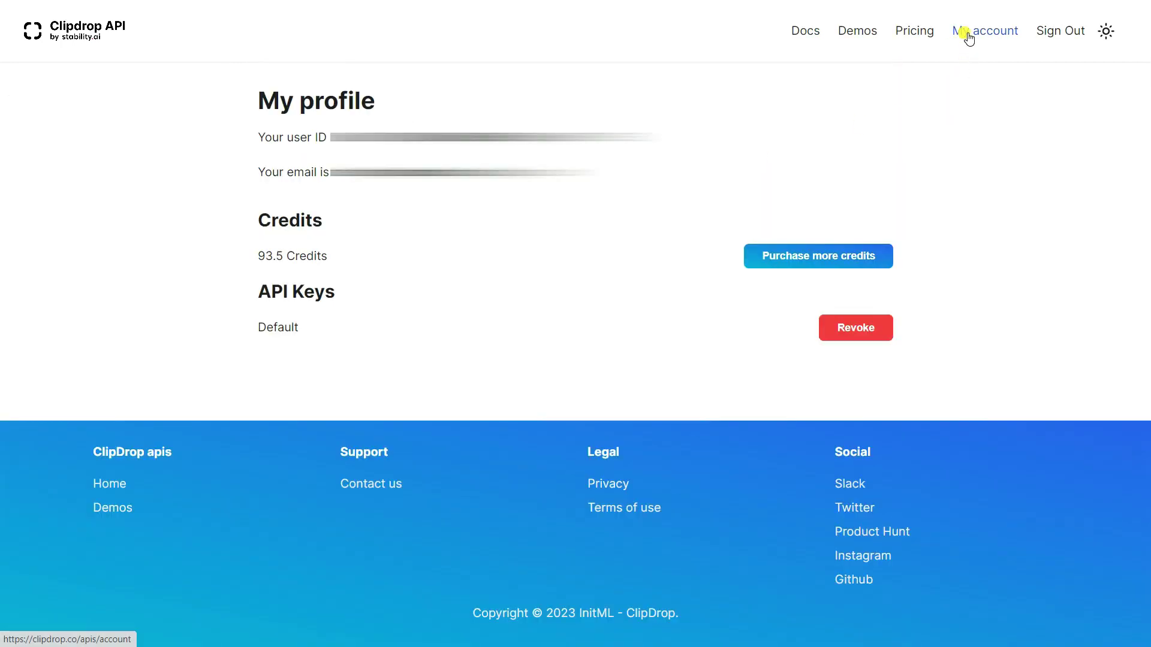